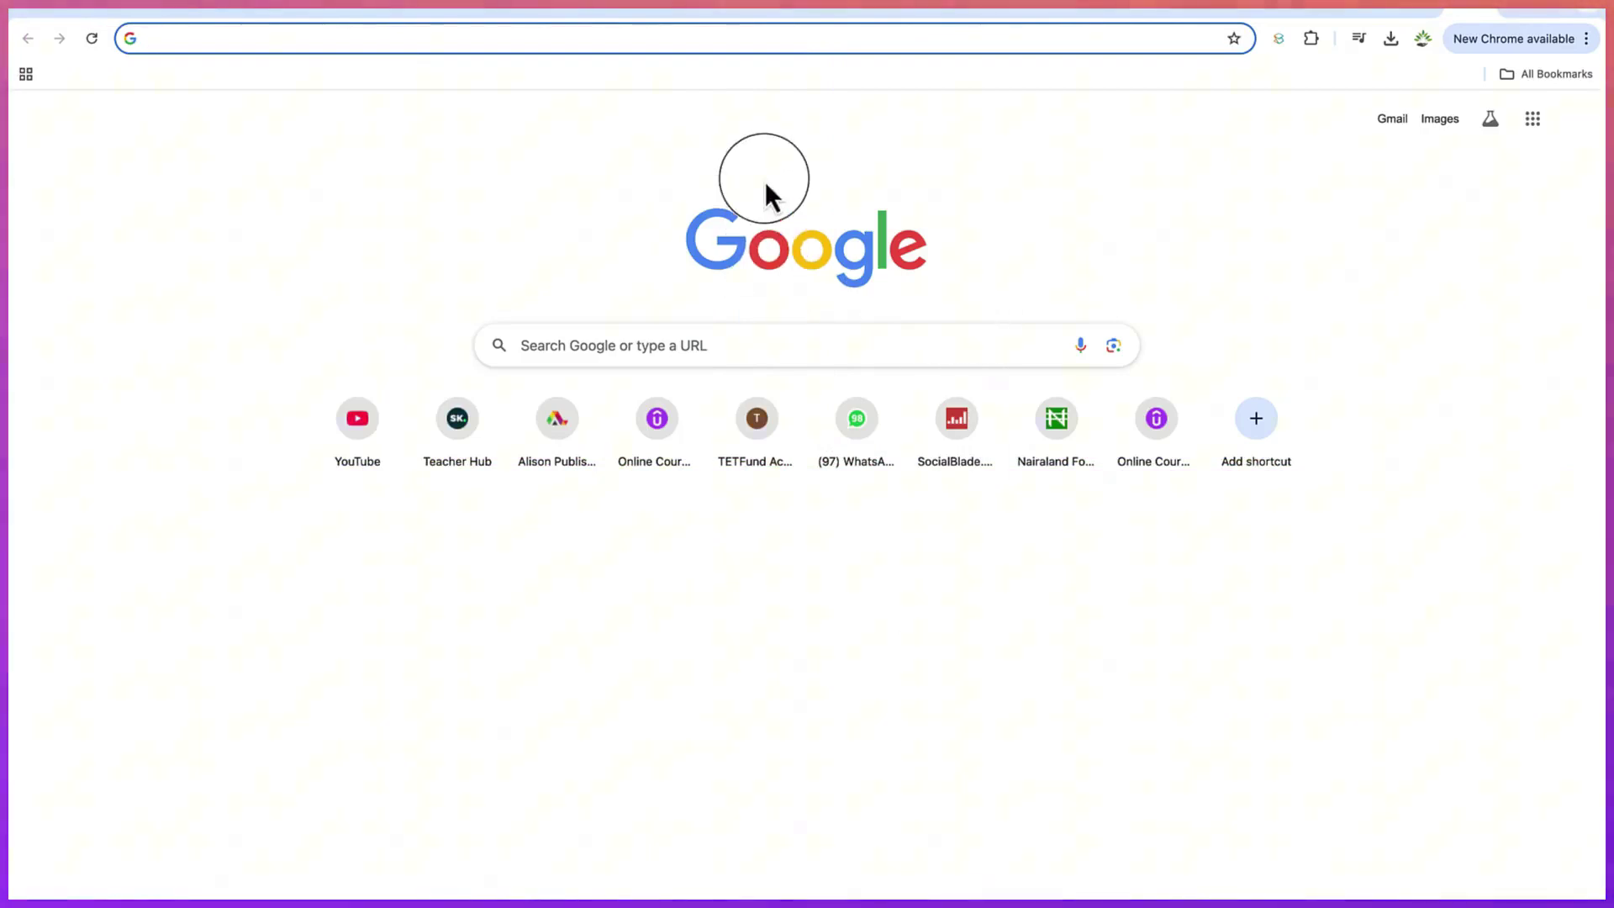
In a new ChatGPT chat, request five thumbnail ideas of a person pointing at '5 AI tools for 2025'
click(578, 12)
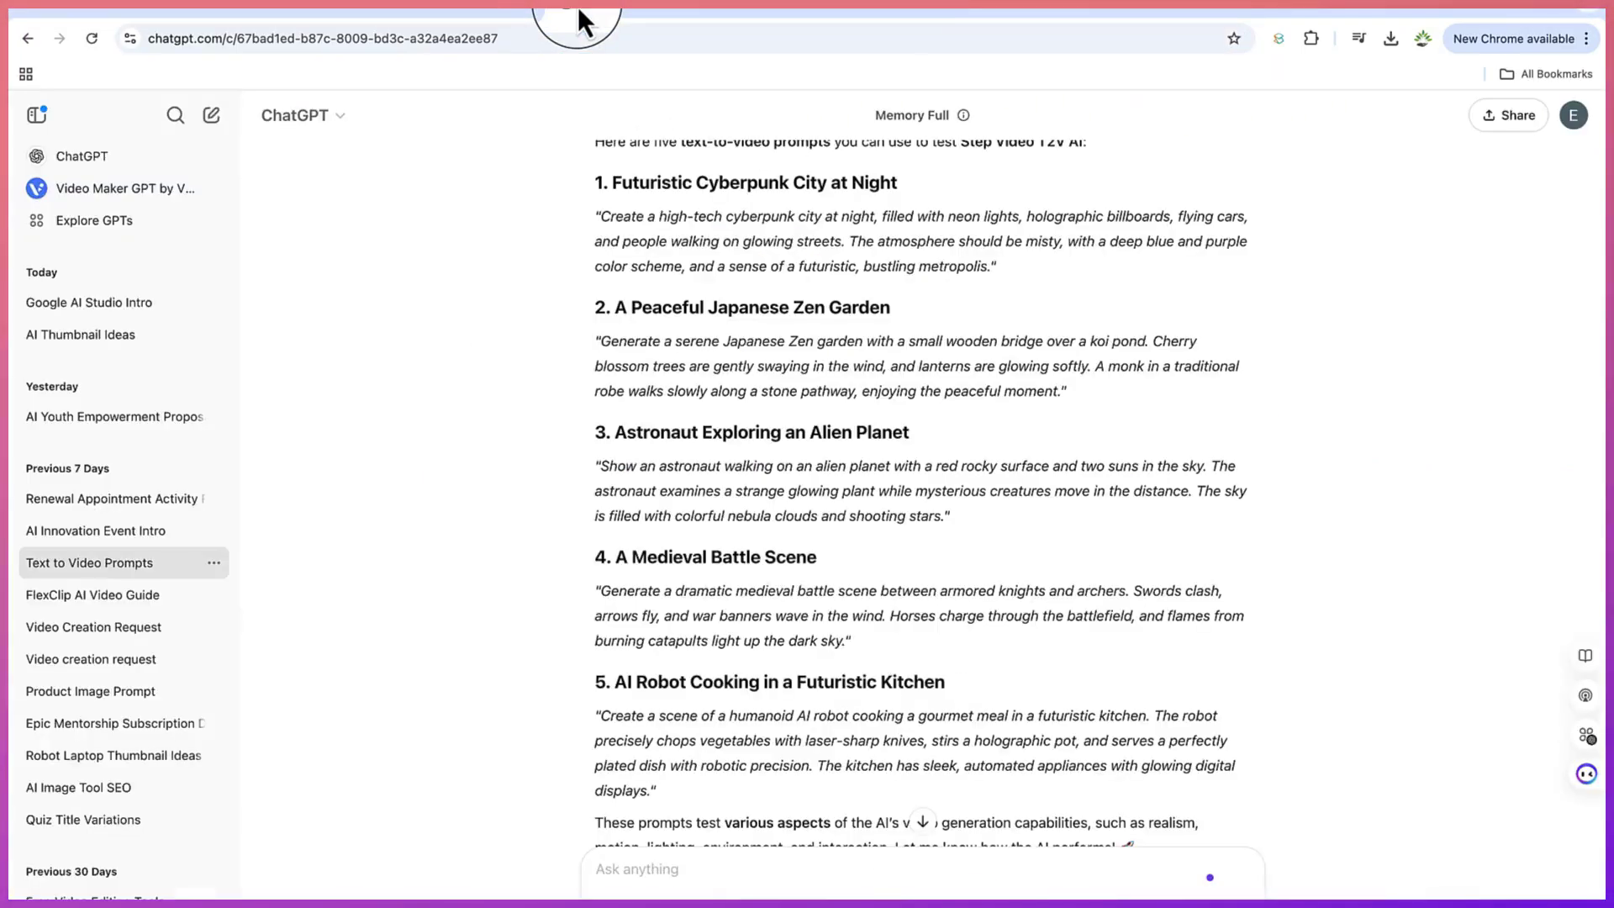
click(213, 122)
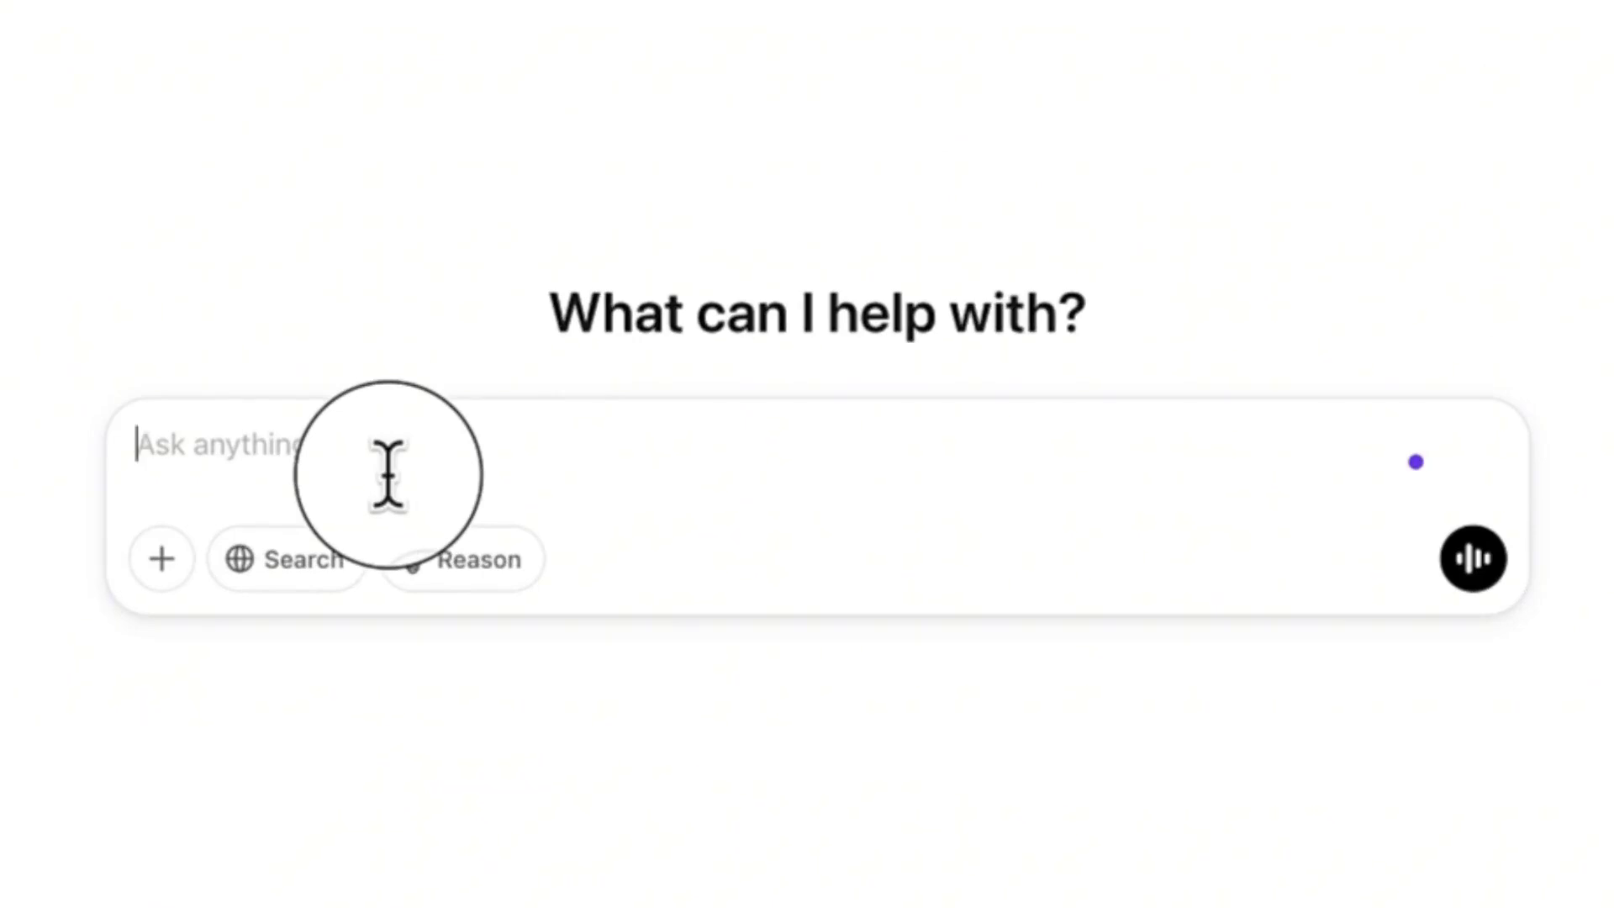
text(can yo)
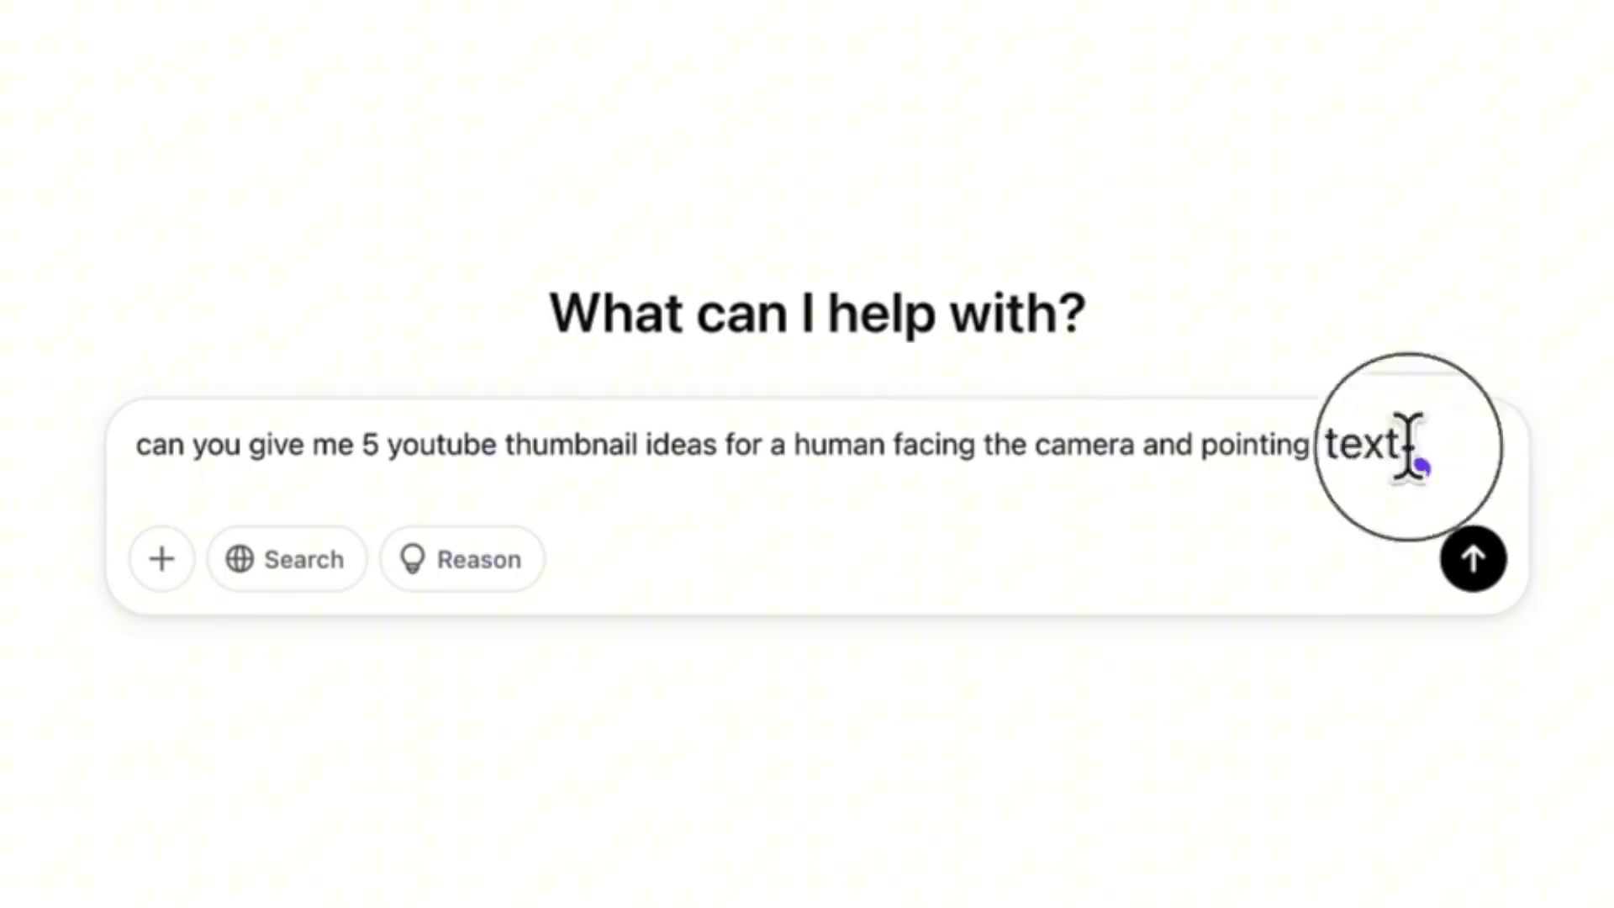
click(1292, 445)
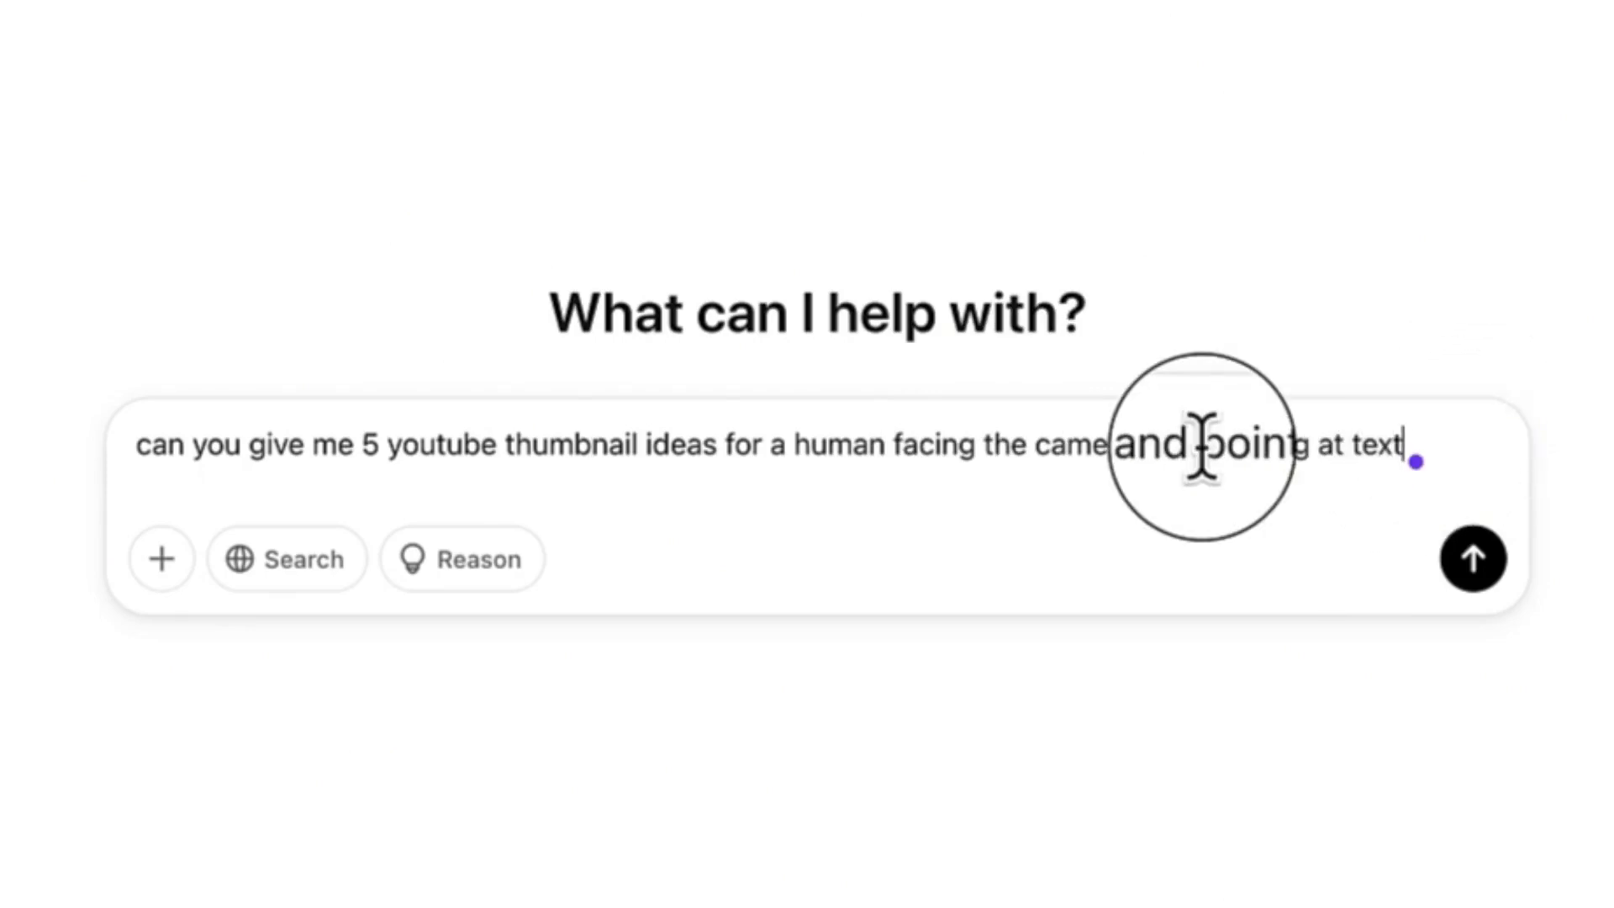
text(e the text "5 AI tools for 2025)
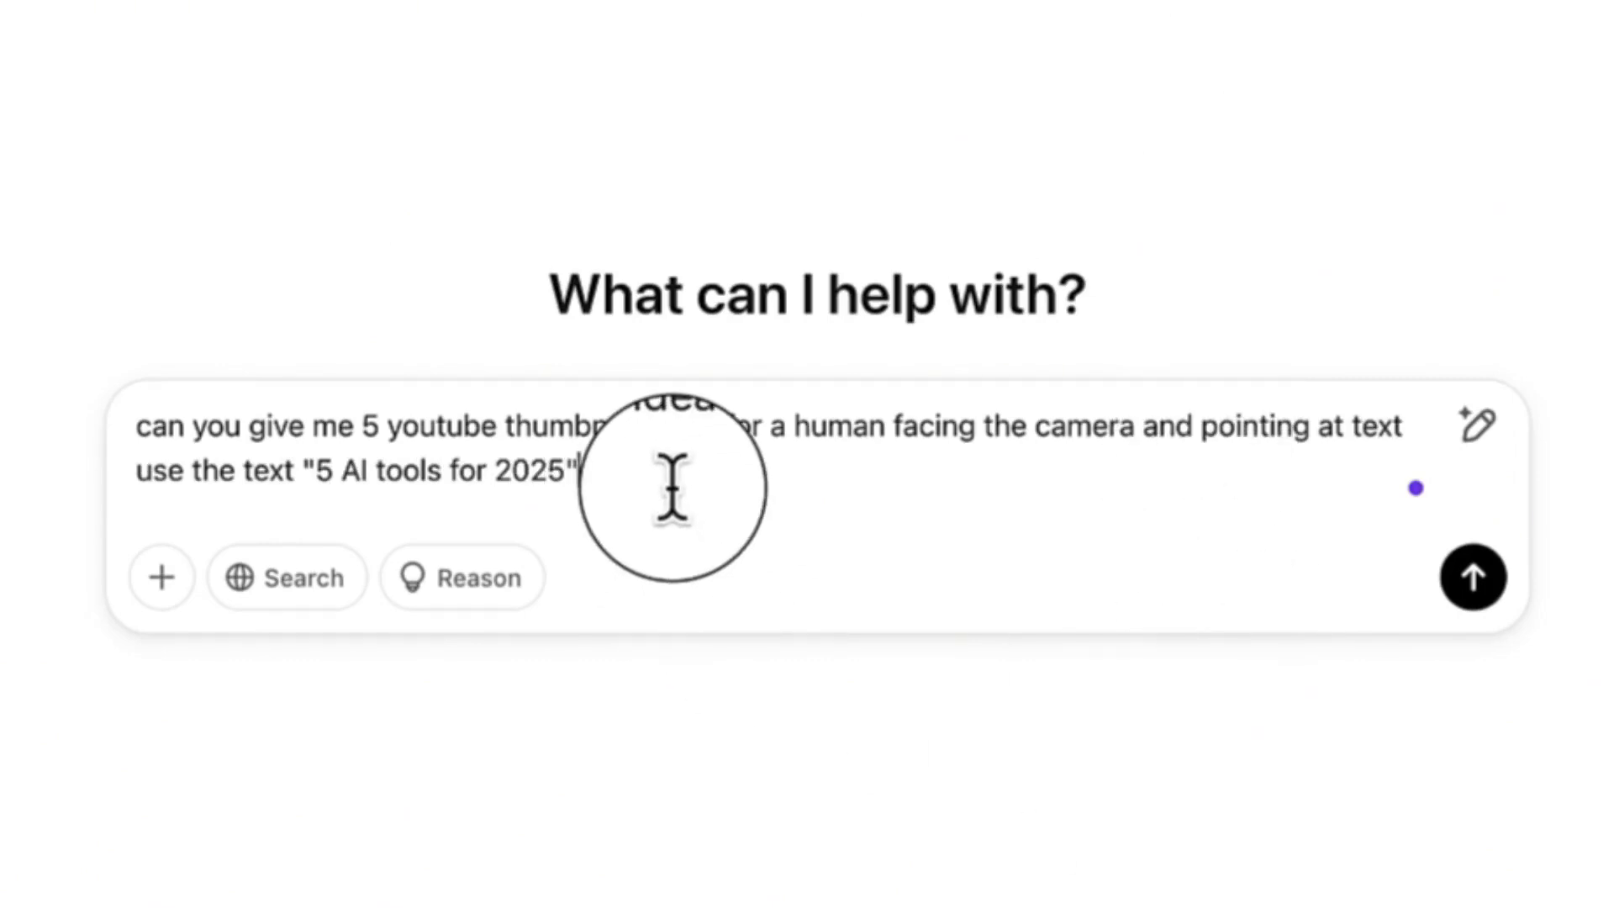
key(Return)
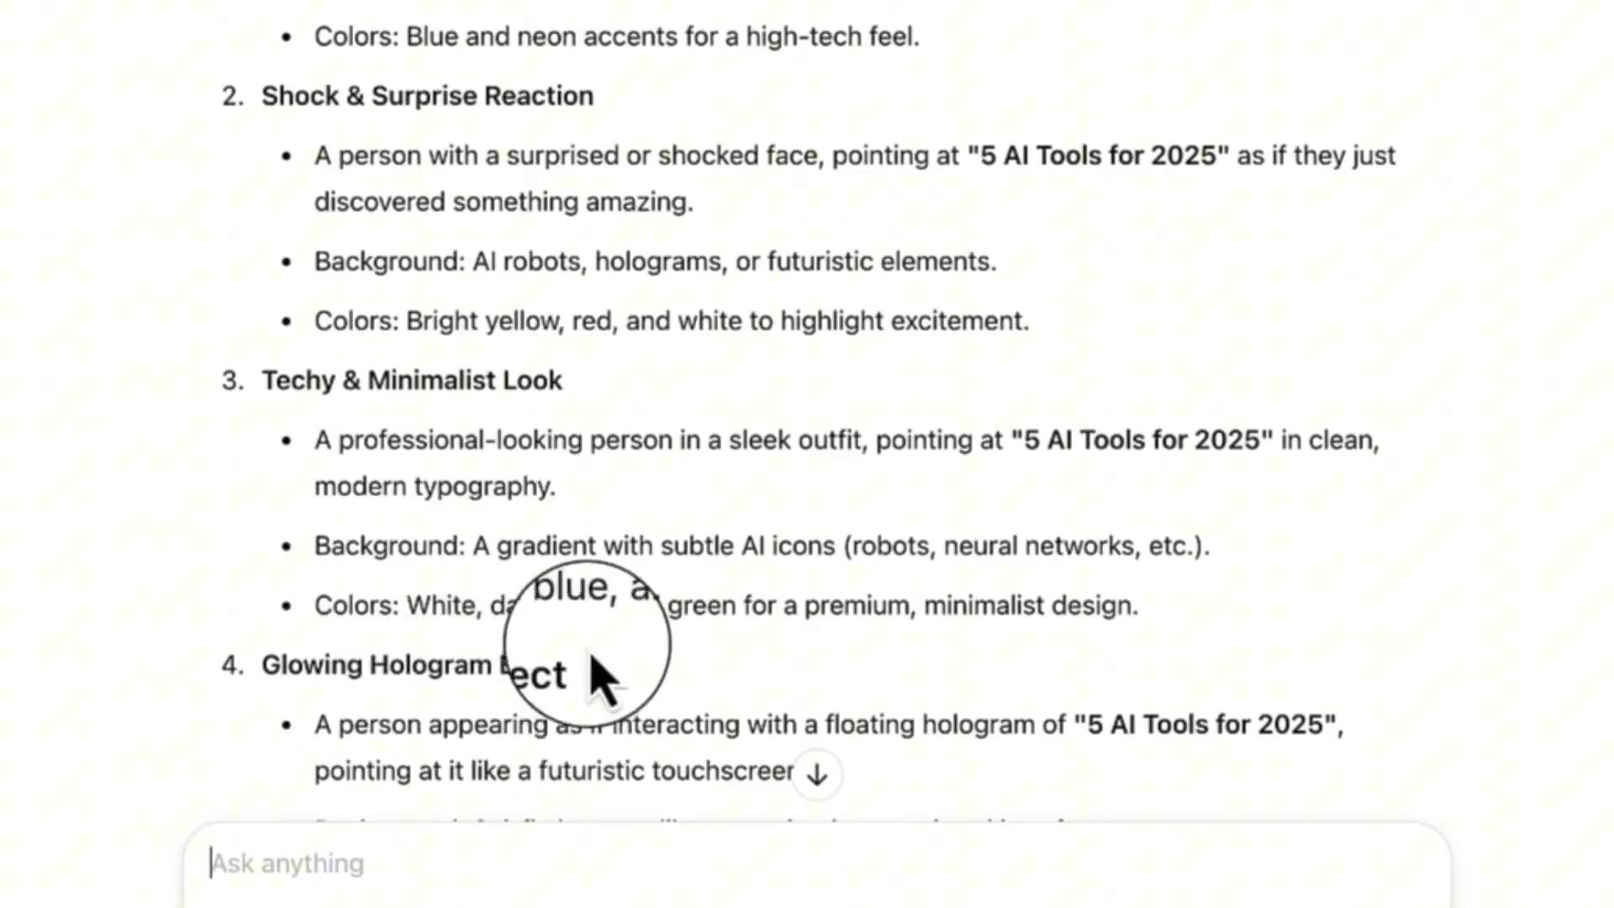
Scroll through ChatGPT's five thumbnail ideas, from Shock & Surprise Reaction to Glowing Hologram Effect
scroll(595, 678, down, 5)
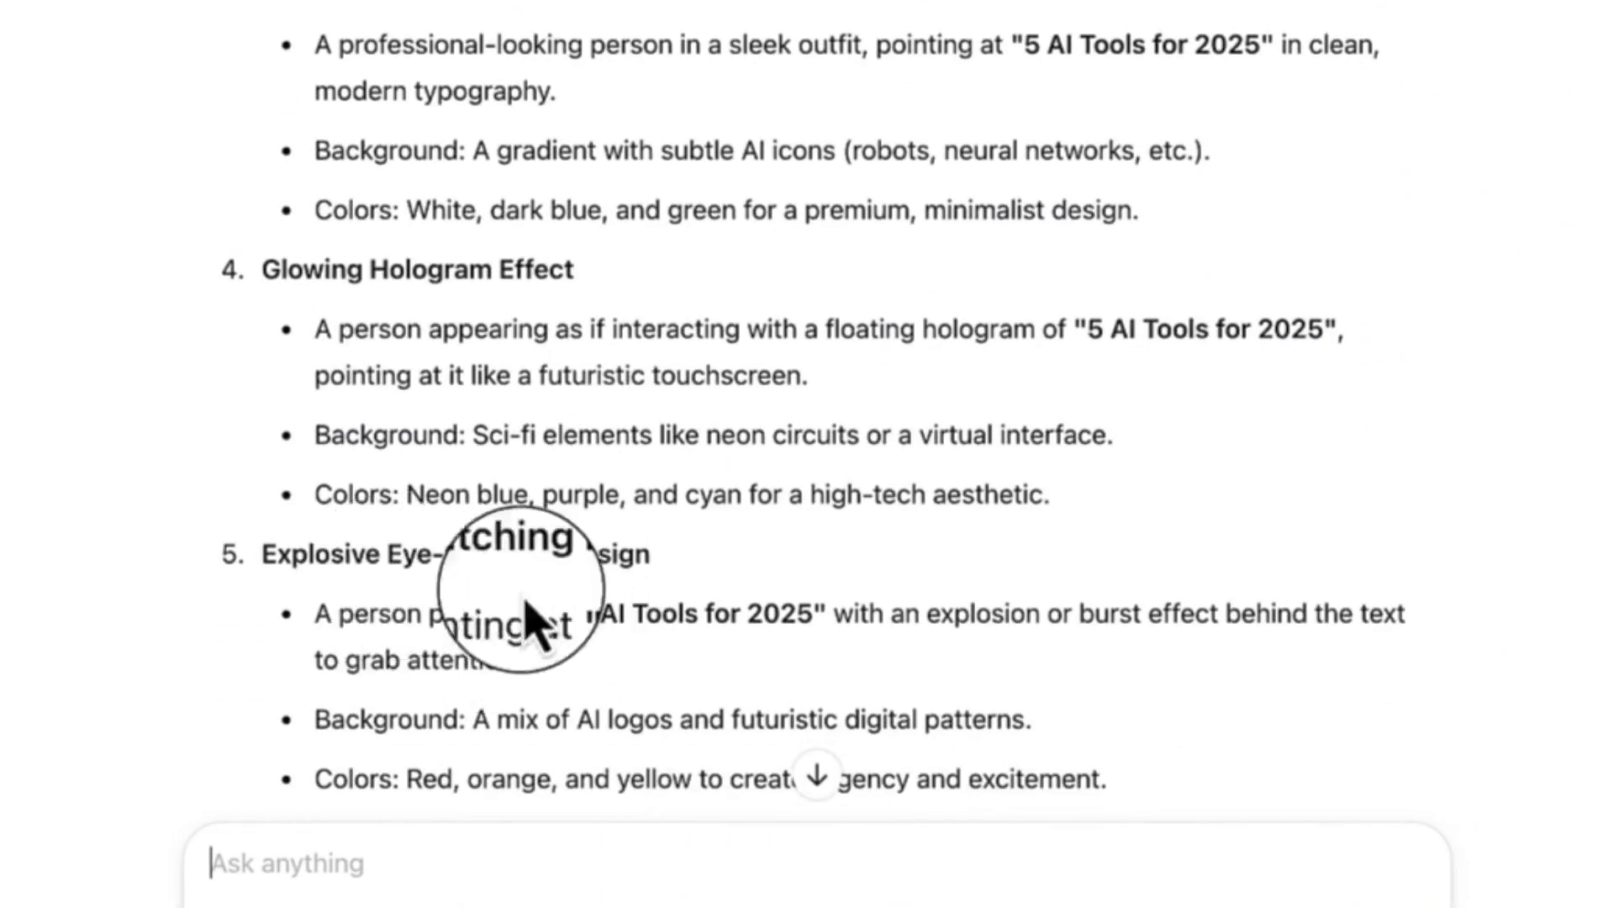
scroll(598, 607, up, 5)
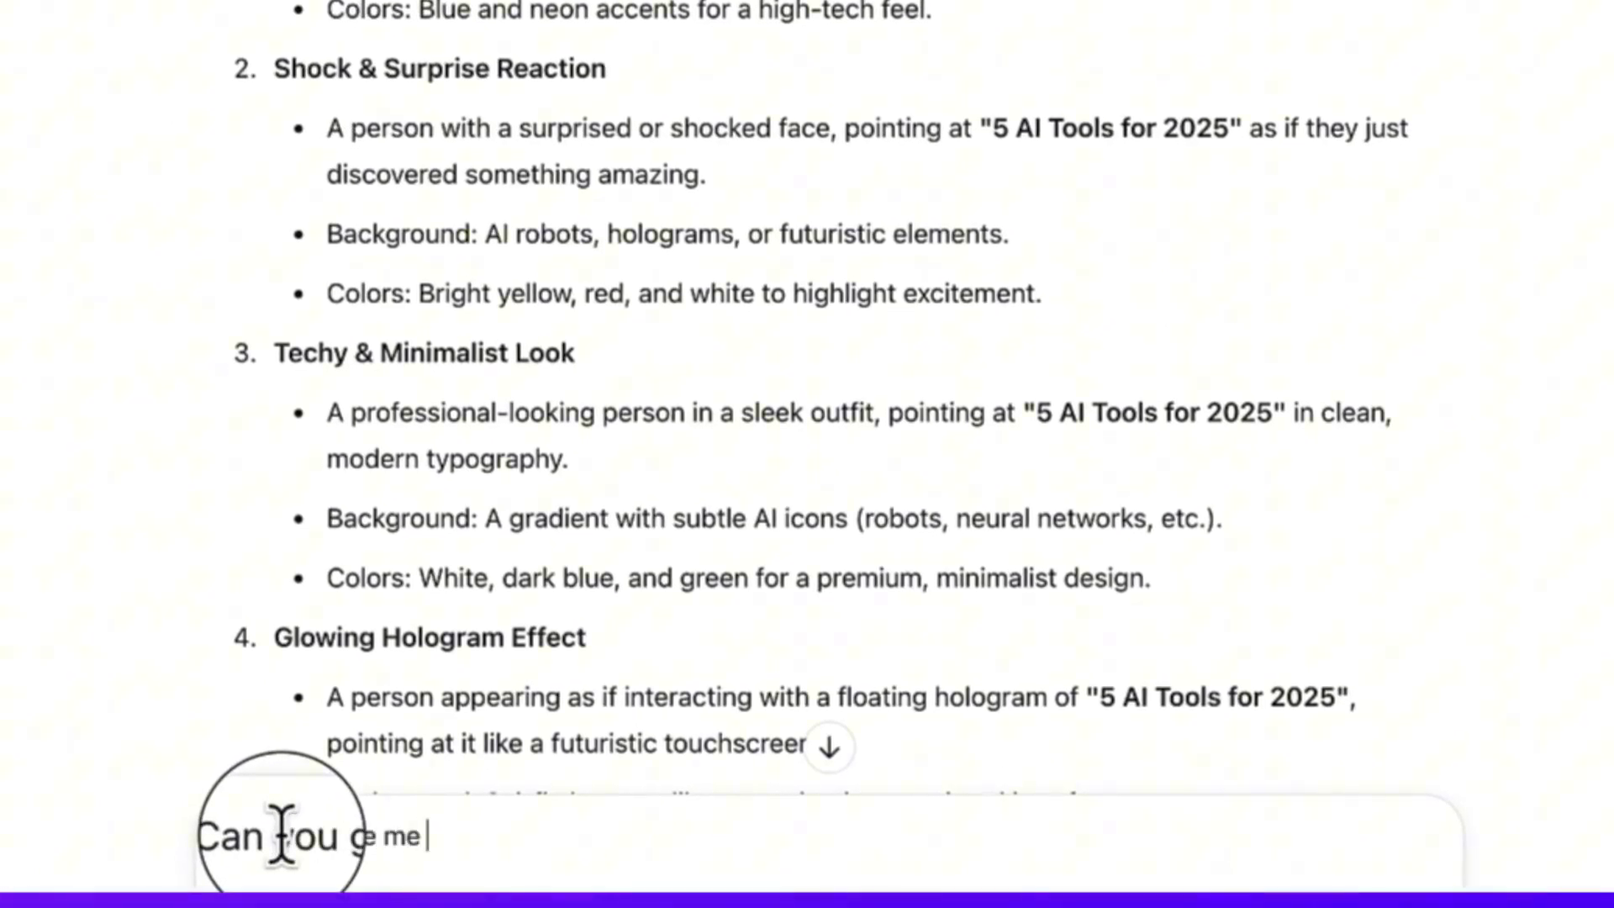
Ask ChatGPT for a detailed prompt for the Shock & Surprise Reaction idea and select the result
text( th)
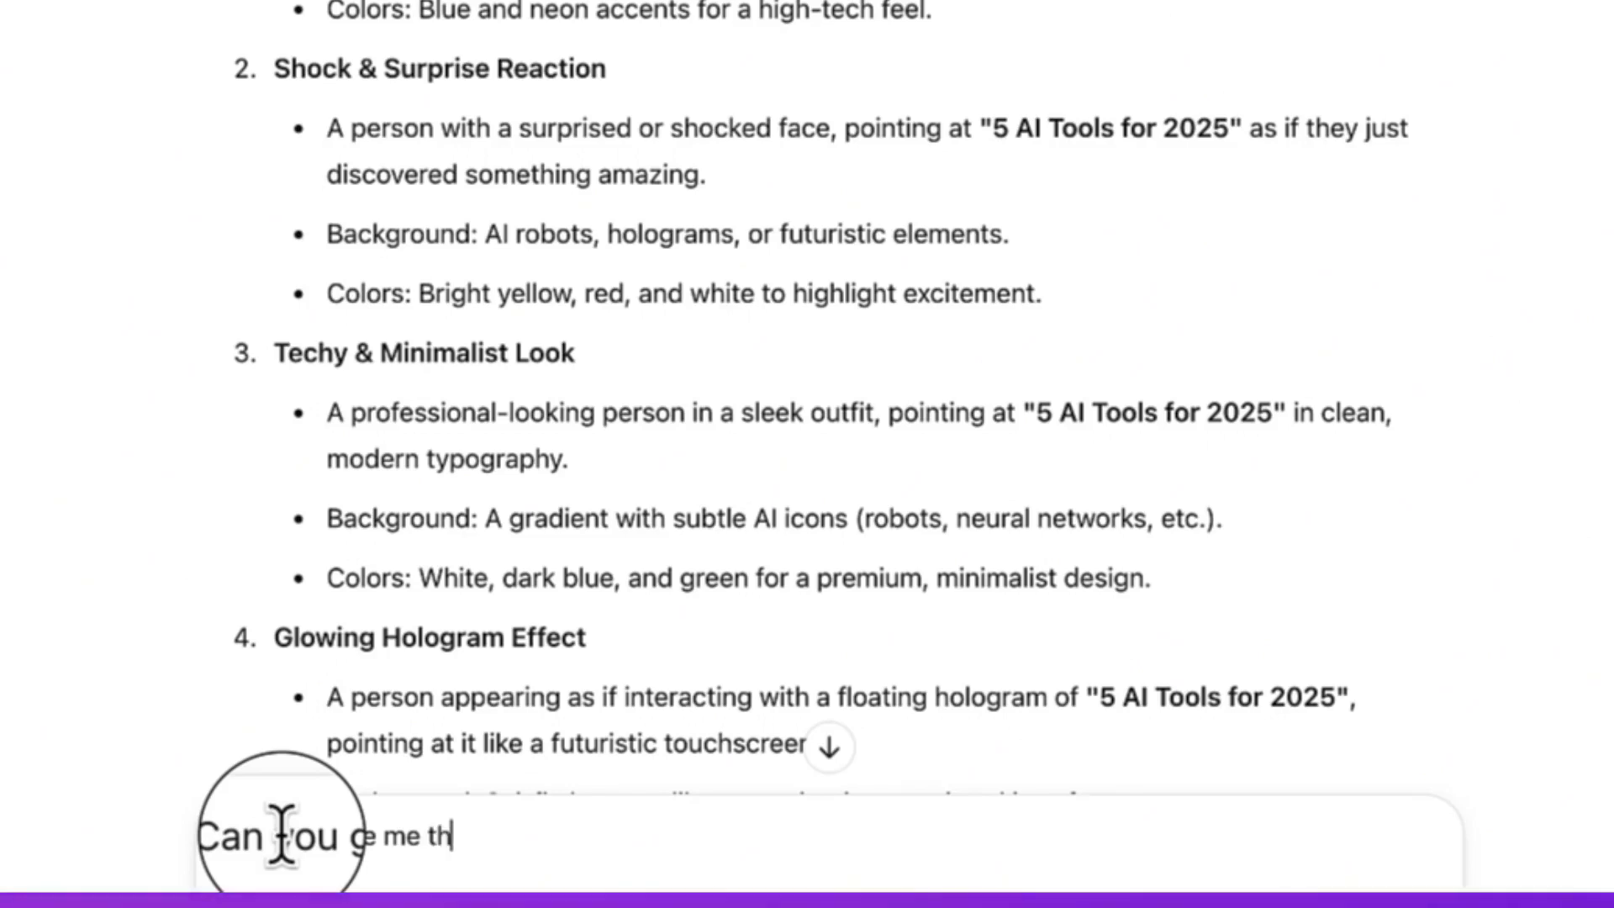
text(e prompt for this:)
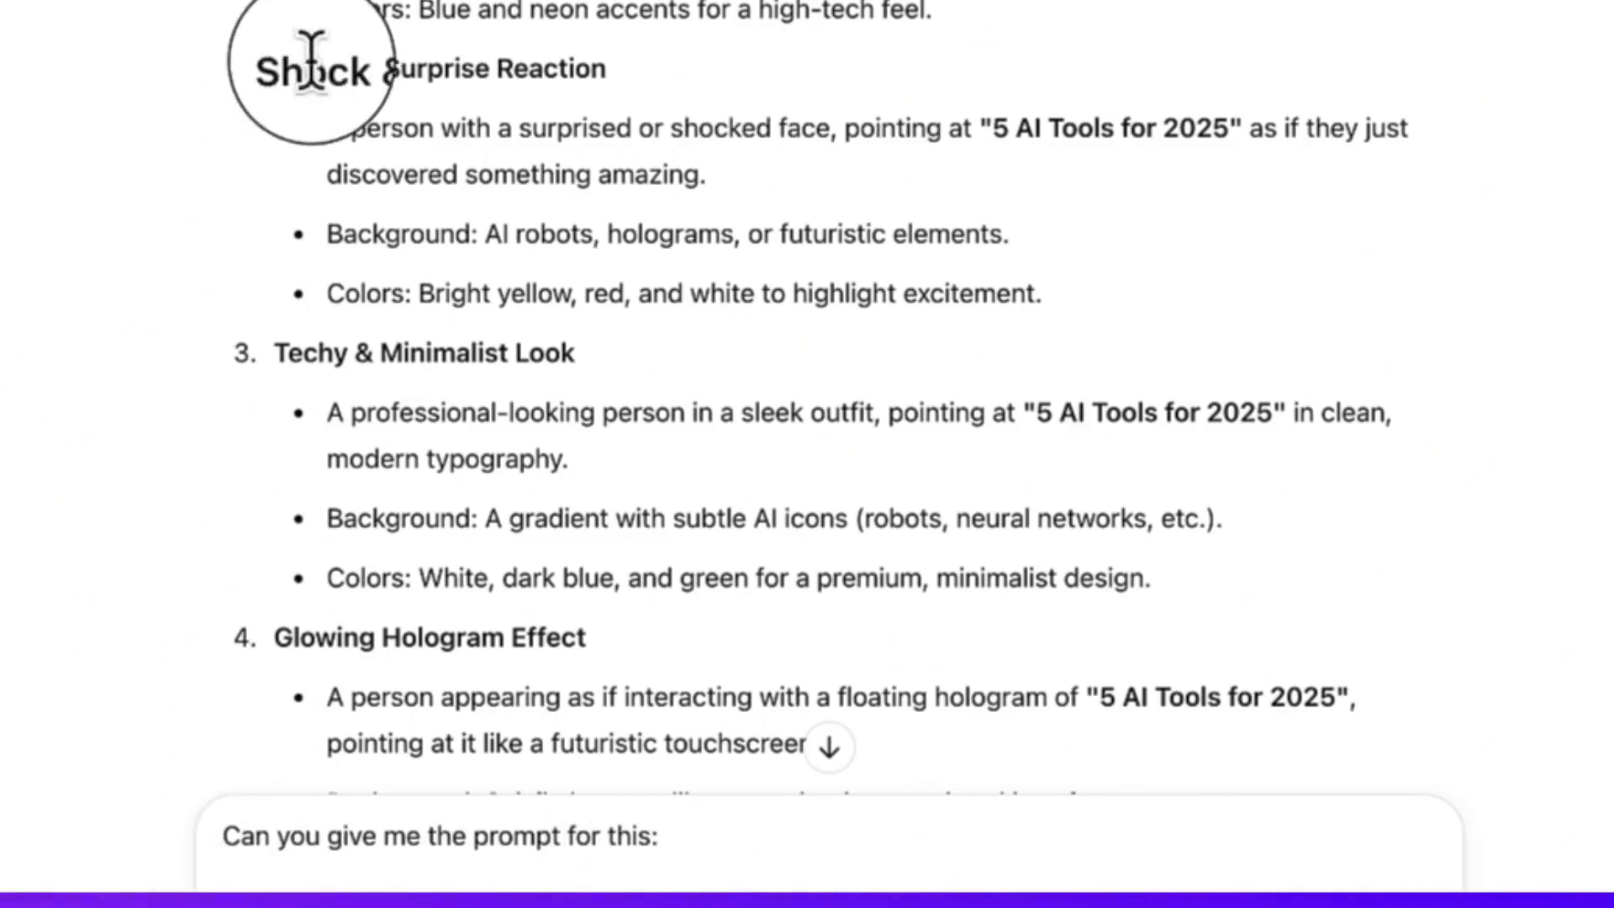
drag(271, 74, 1083, 318)
key(ctrl+c)
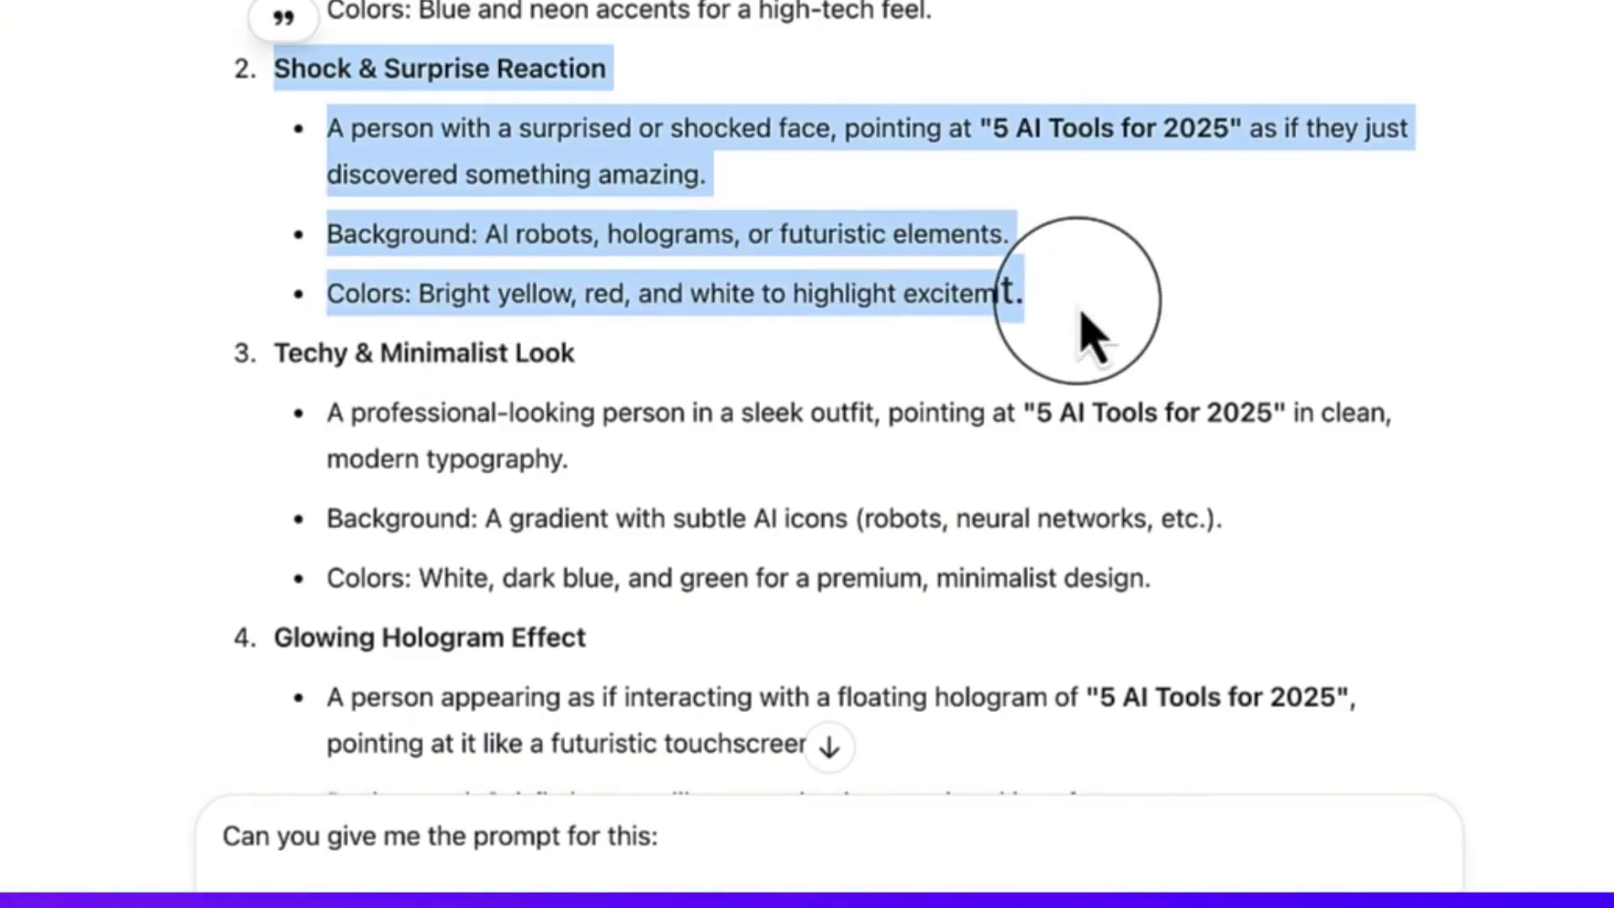
click(685, 841)
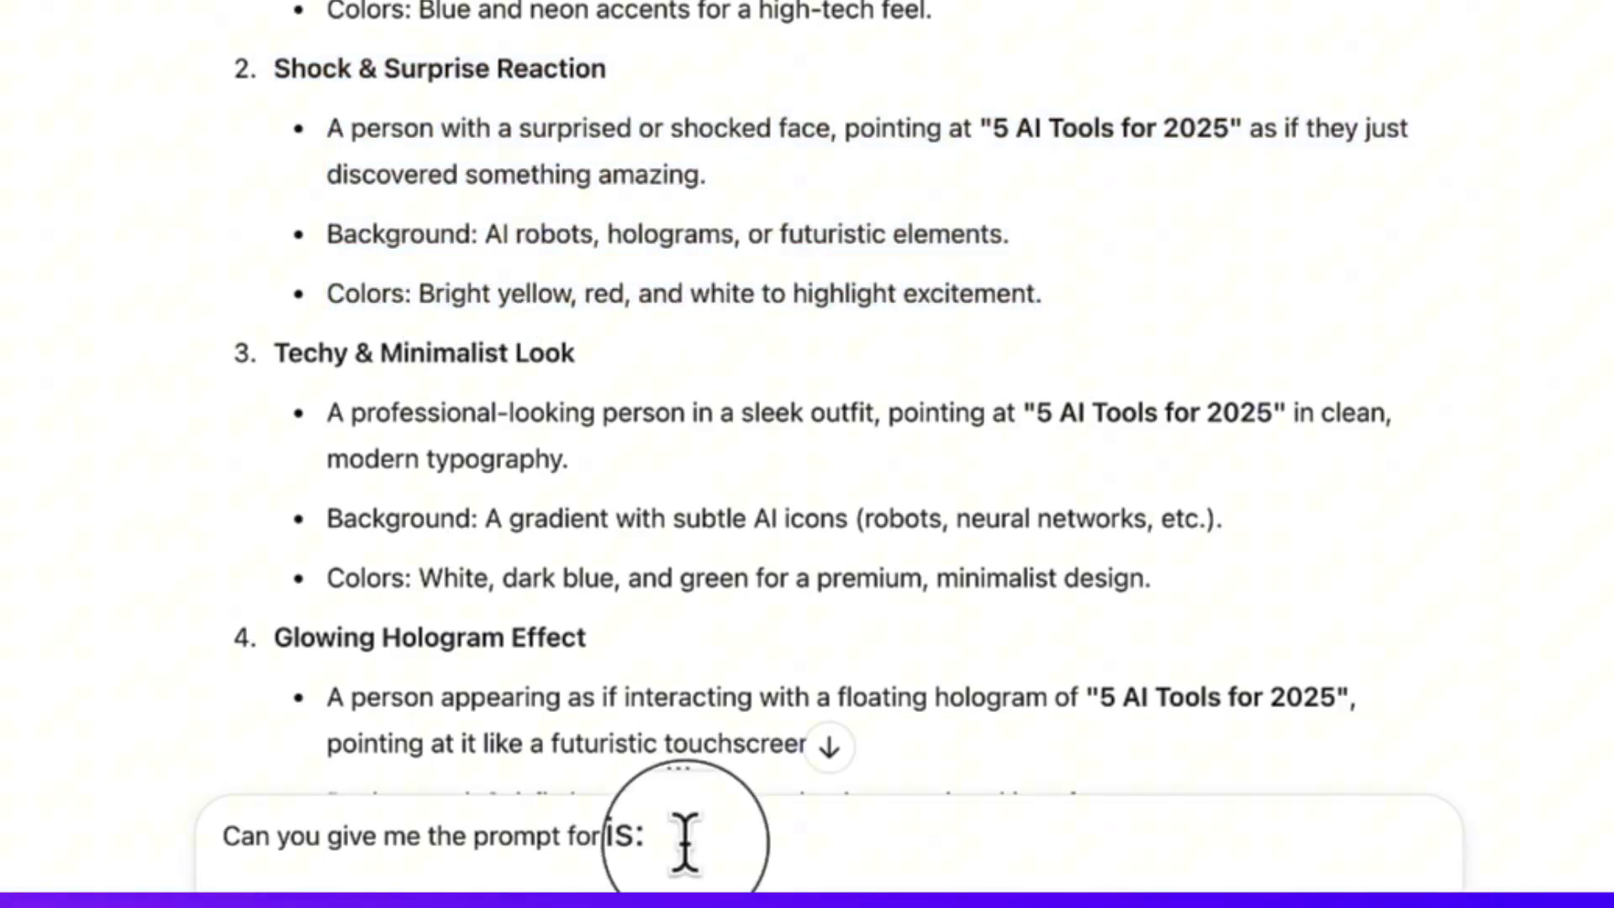
key(ctrl+v)
key(Return)
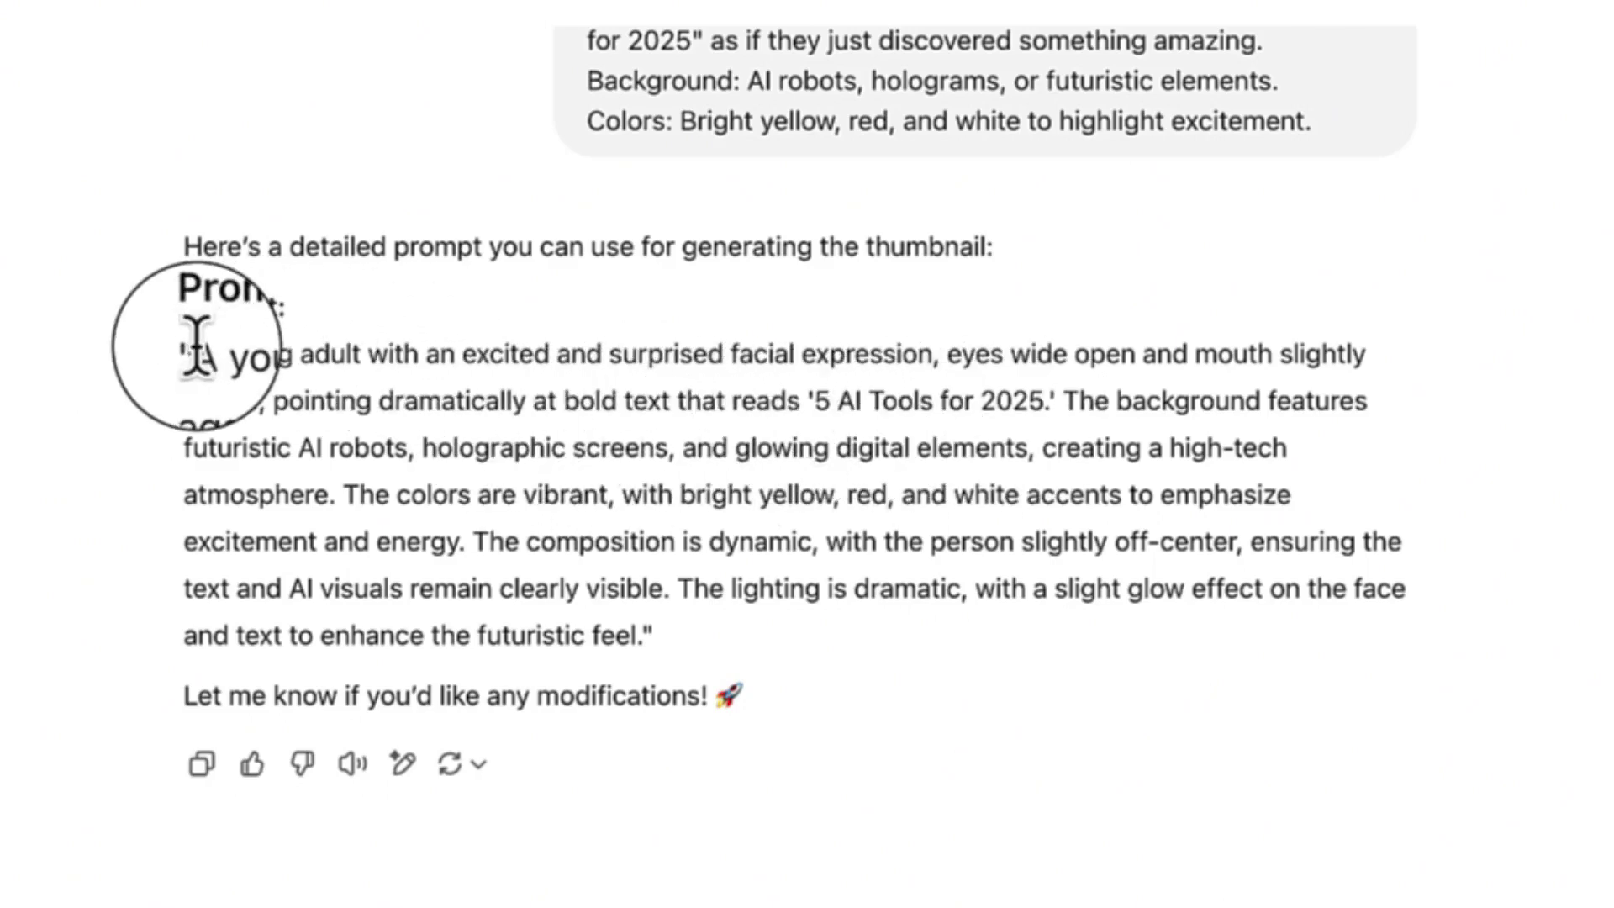
drag(205, 351, 643, 637)
key(ctrl+c)
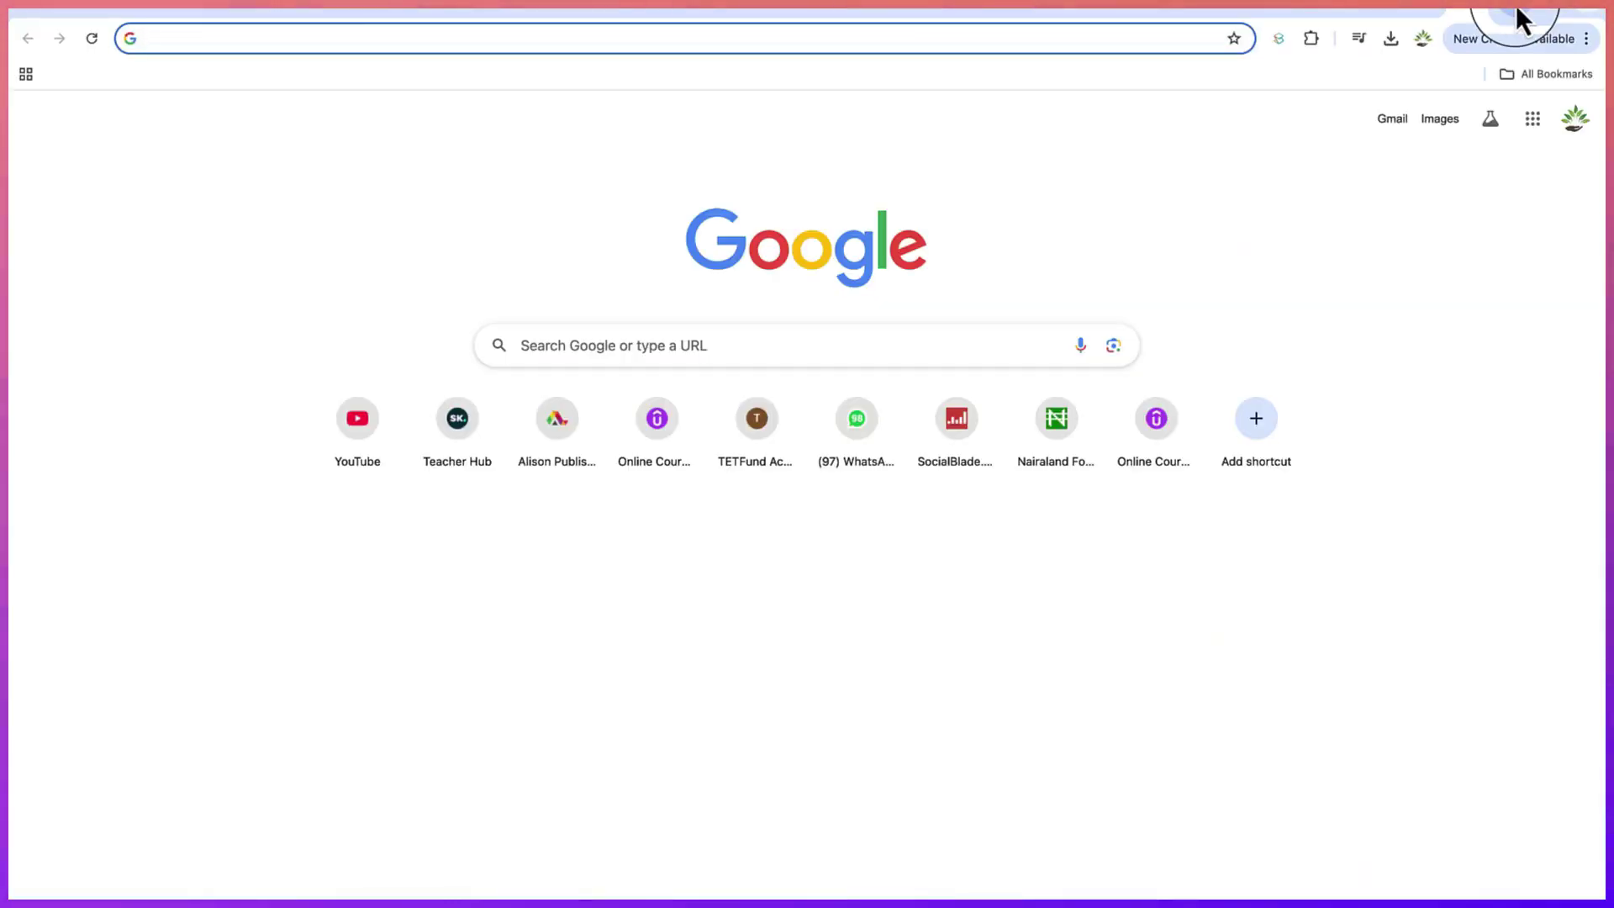
Go to ideogram.ai and scroll through the Explore gallery of community images
text(ide)
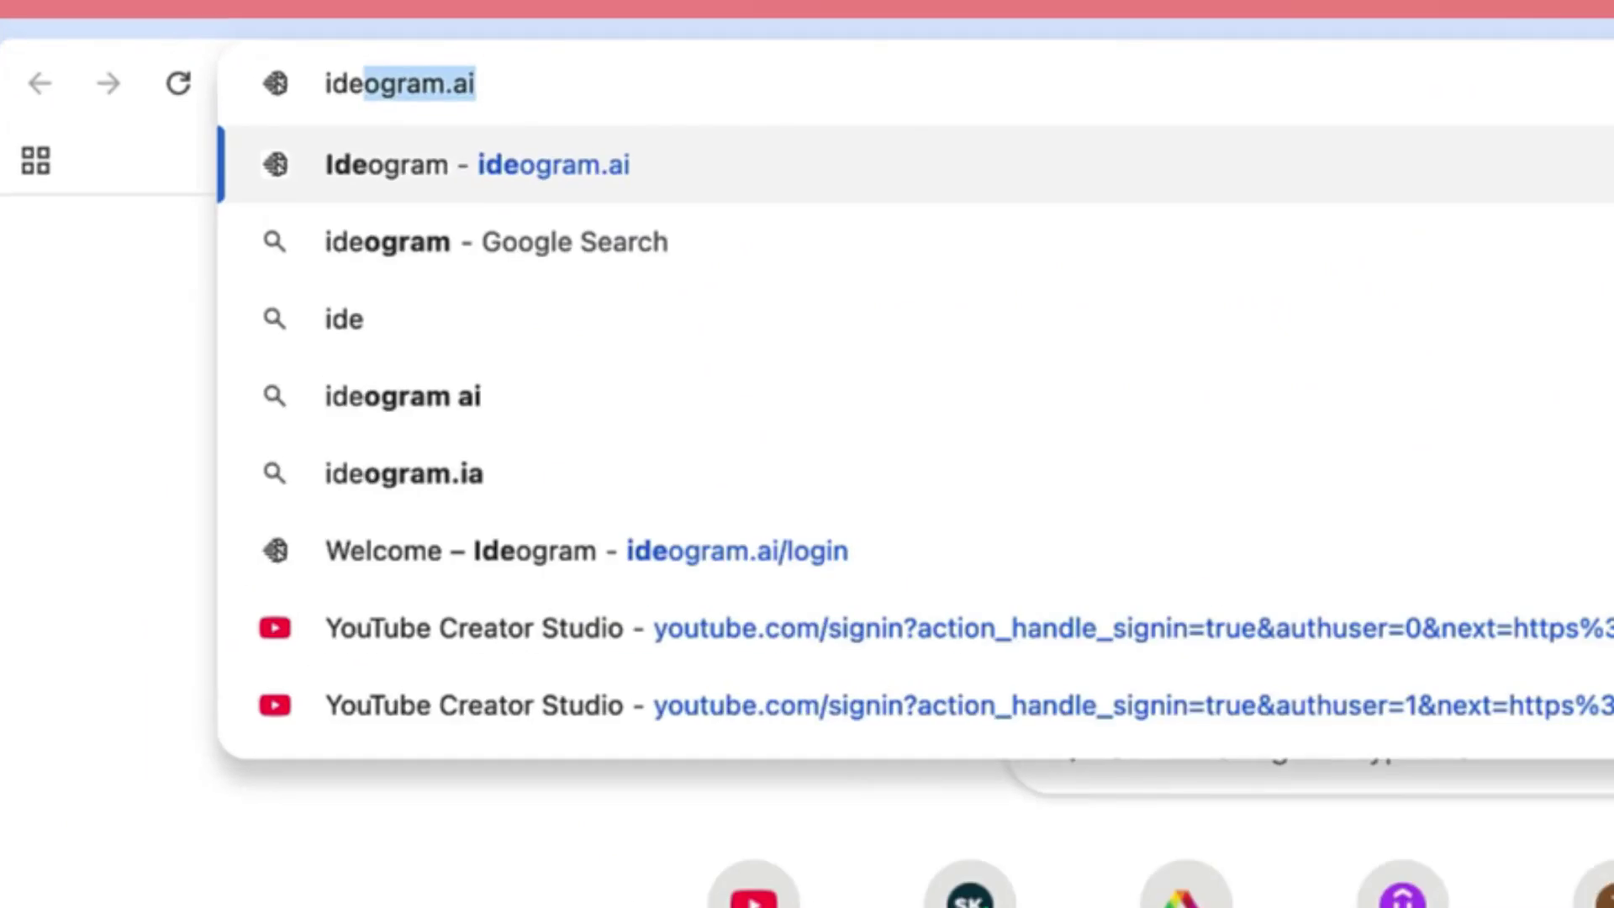
text(ogram.ai)
key(Return)
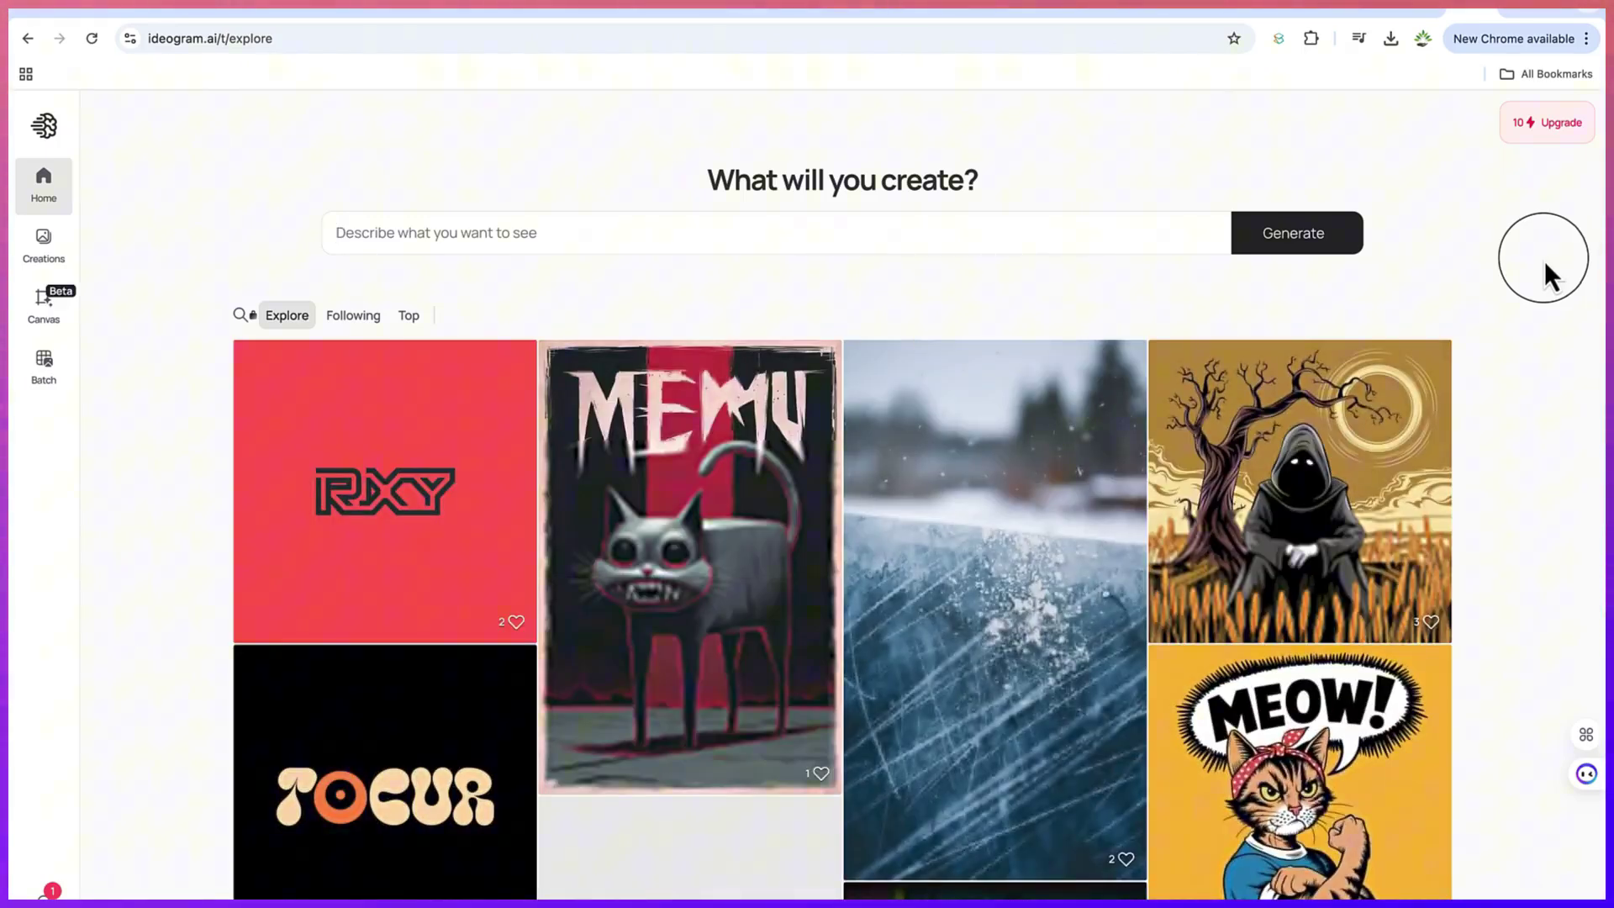
scroll(1068, 551, down, 2)
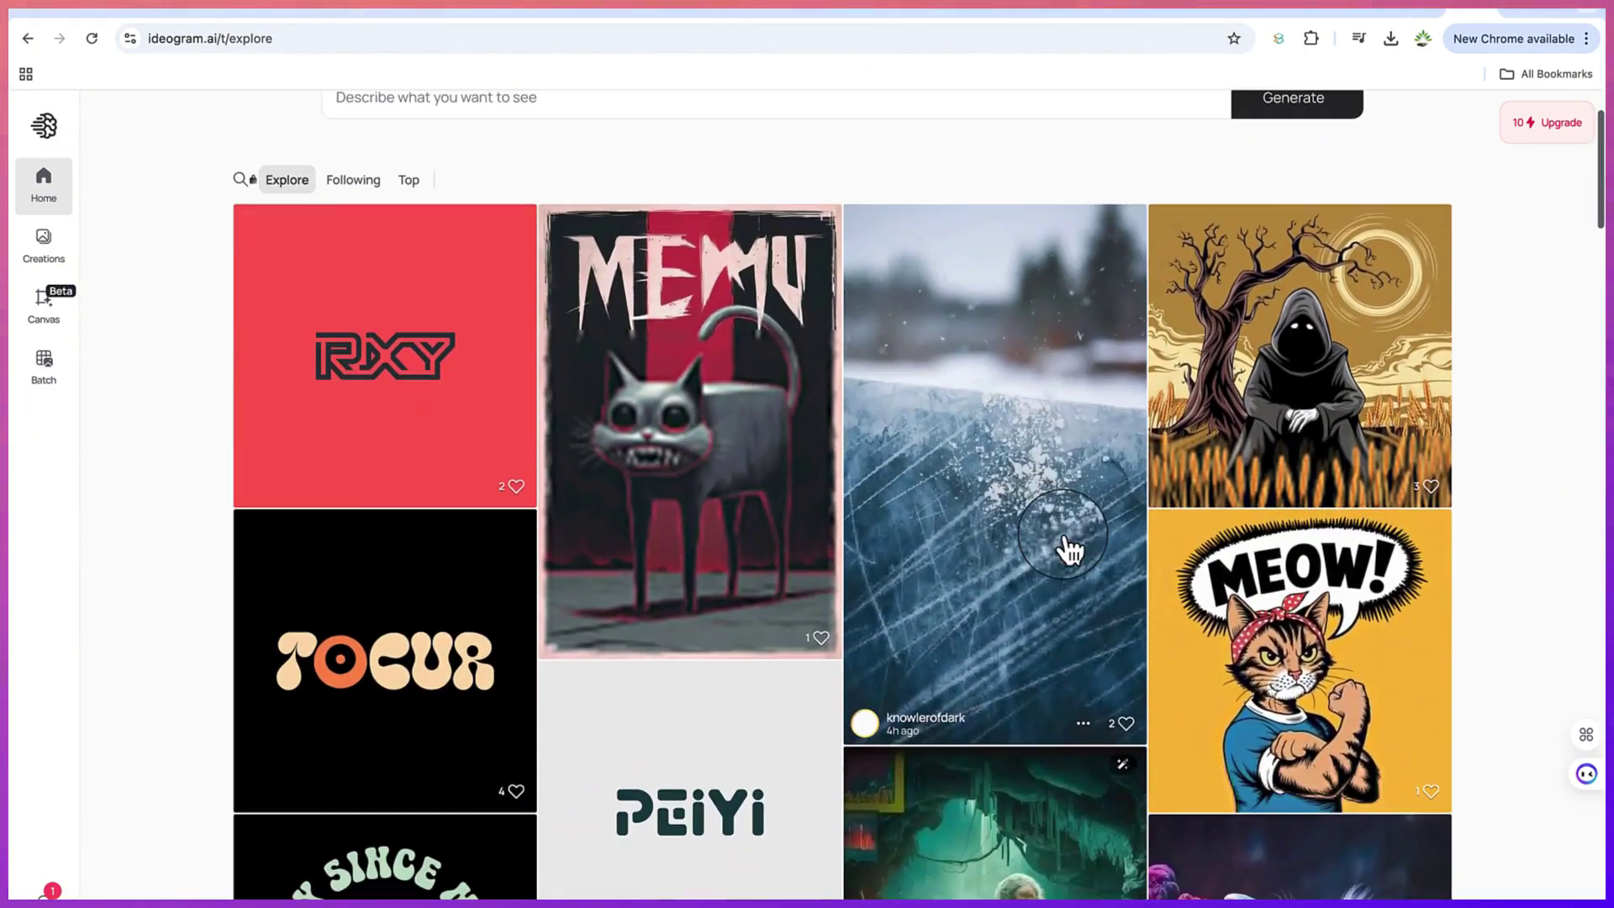
scroll(1068, 551, down, 10)
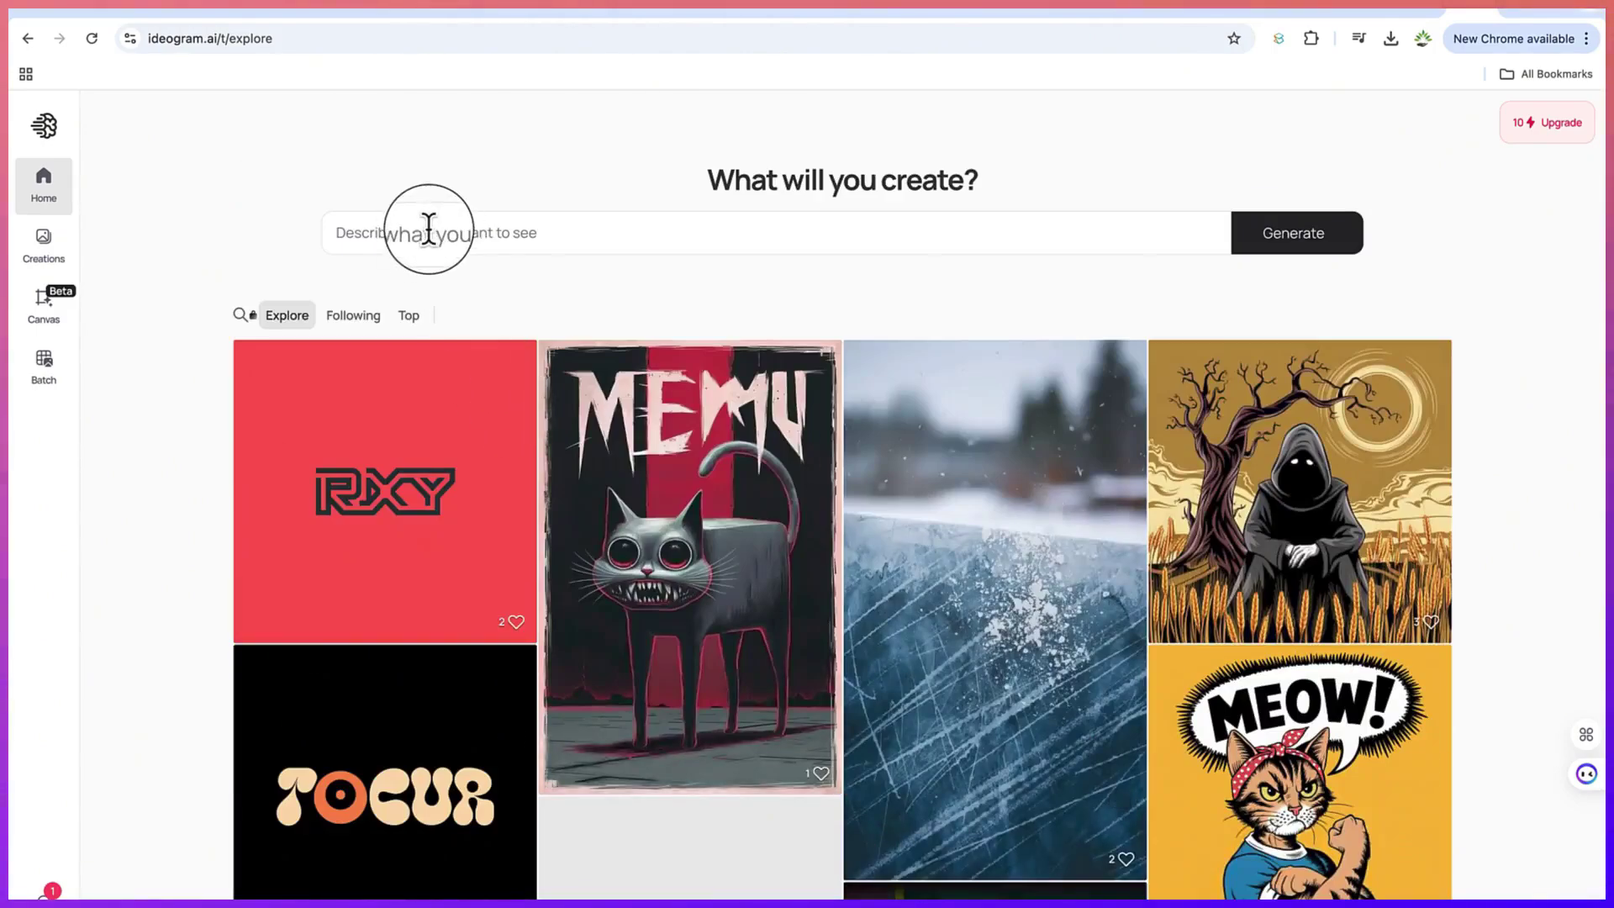
Paste the ChatGPT thumbnail prompt into Ideogram and set the aspect ratio to 16:9
click(428, 229)
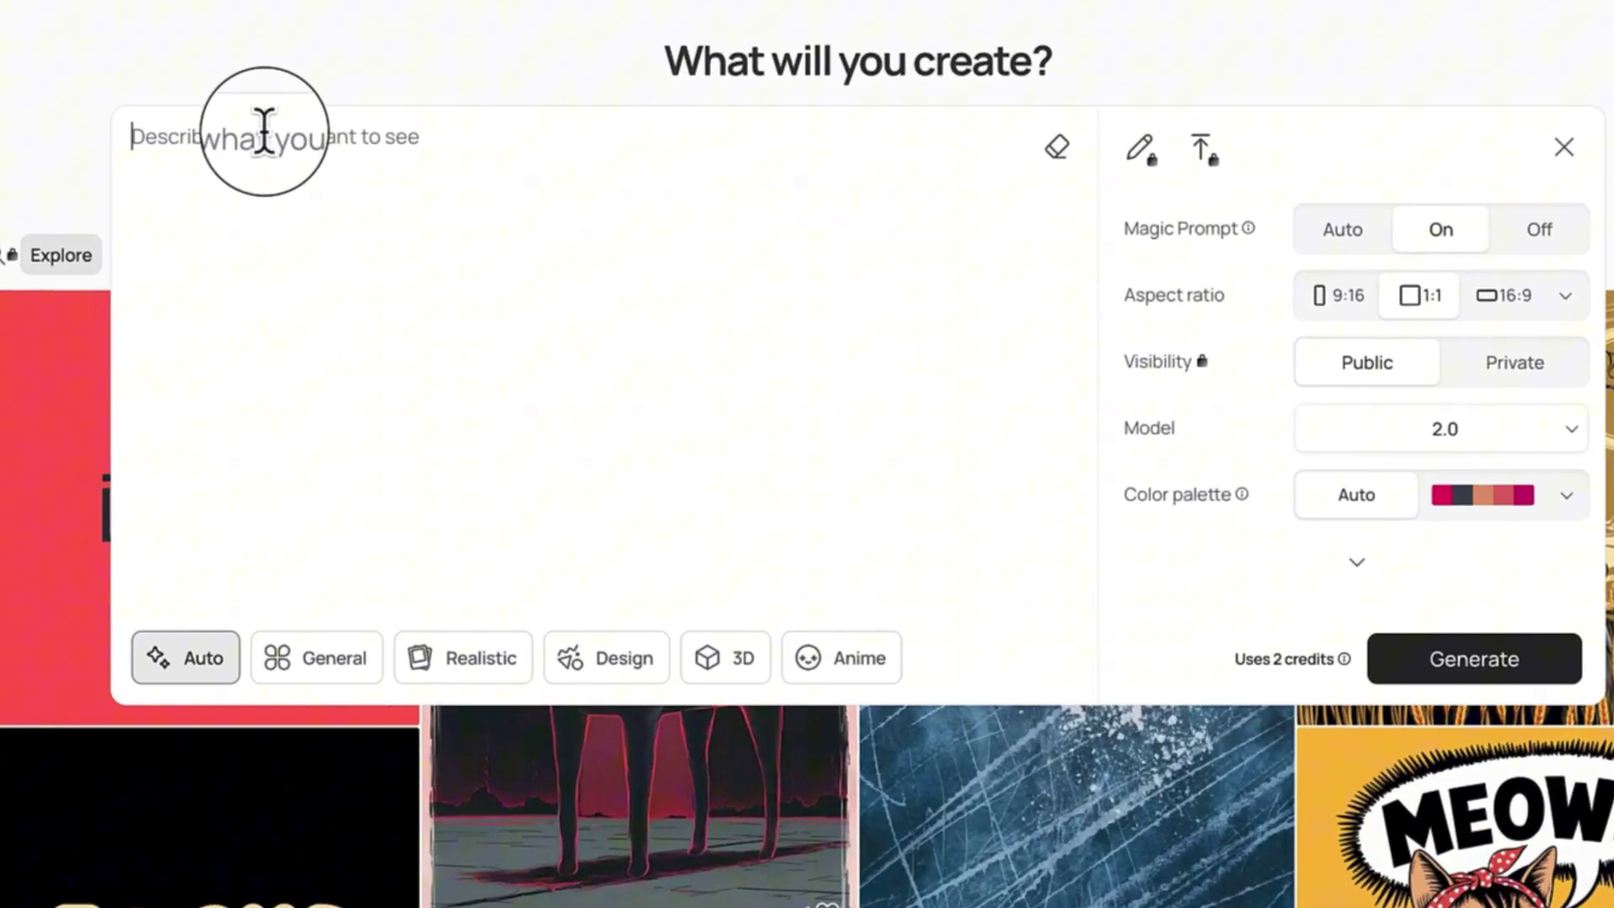
key(ctrl+v)
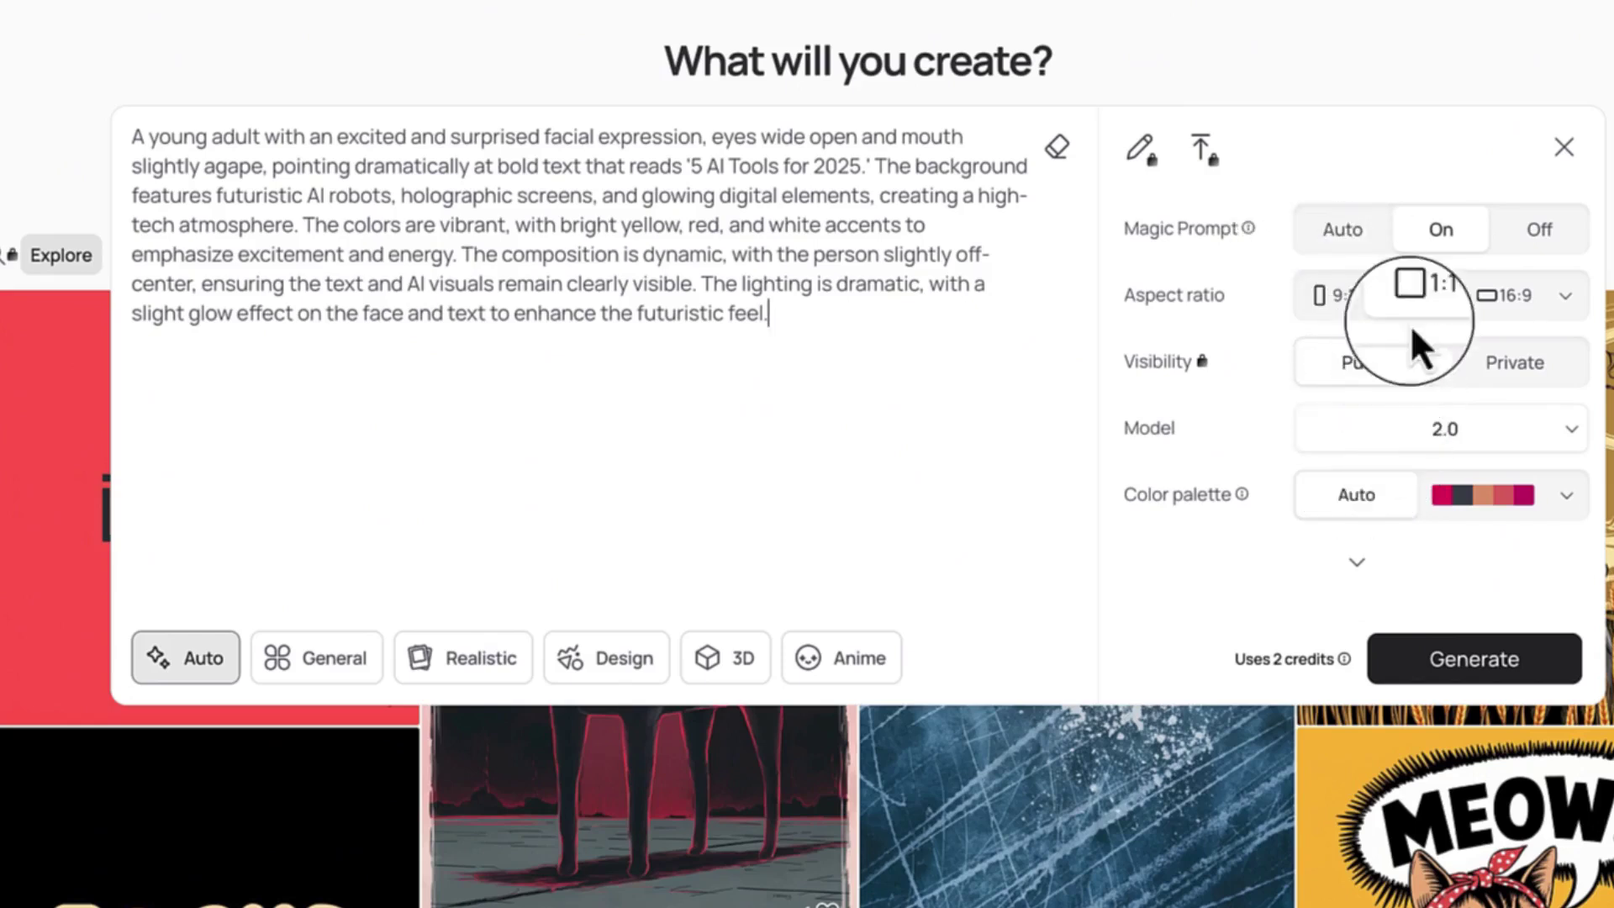
click(1352, 310)
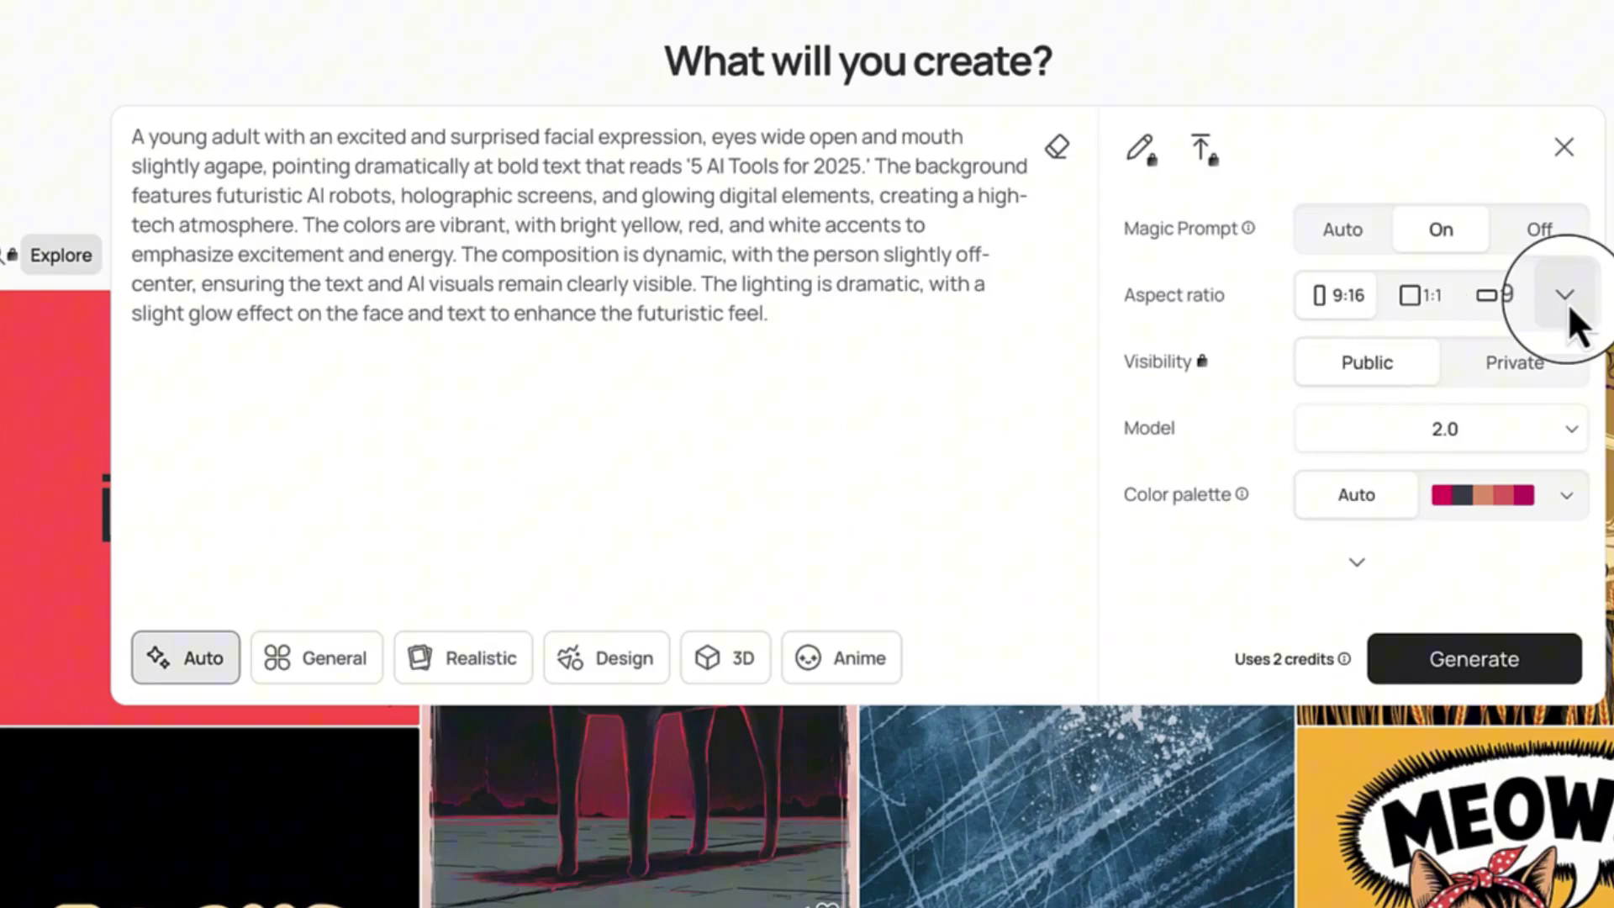
click(1565, 299)
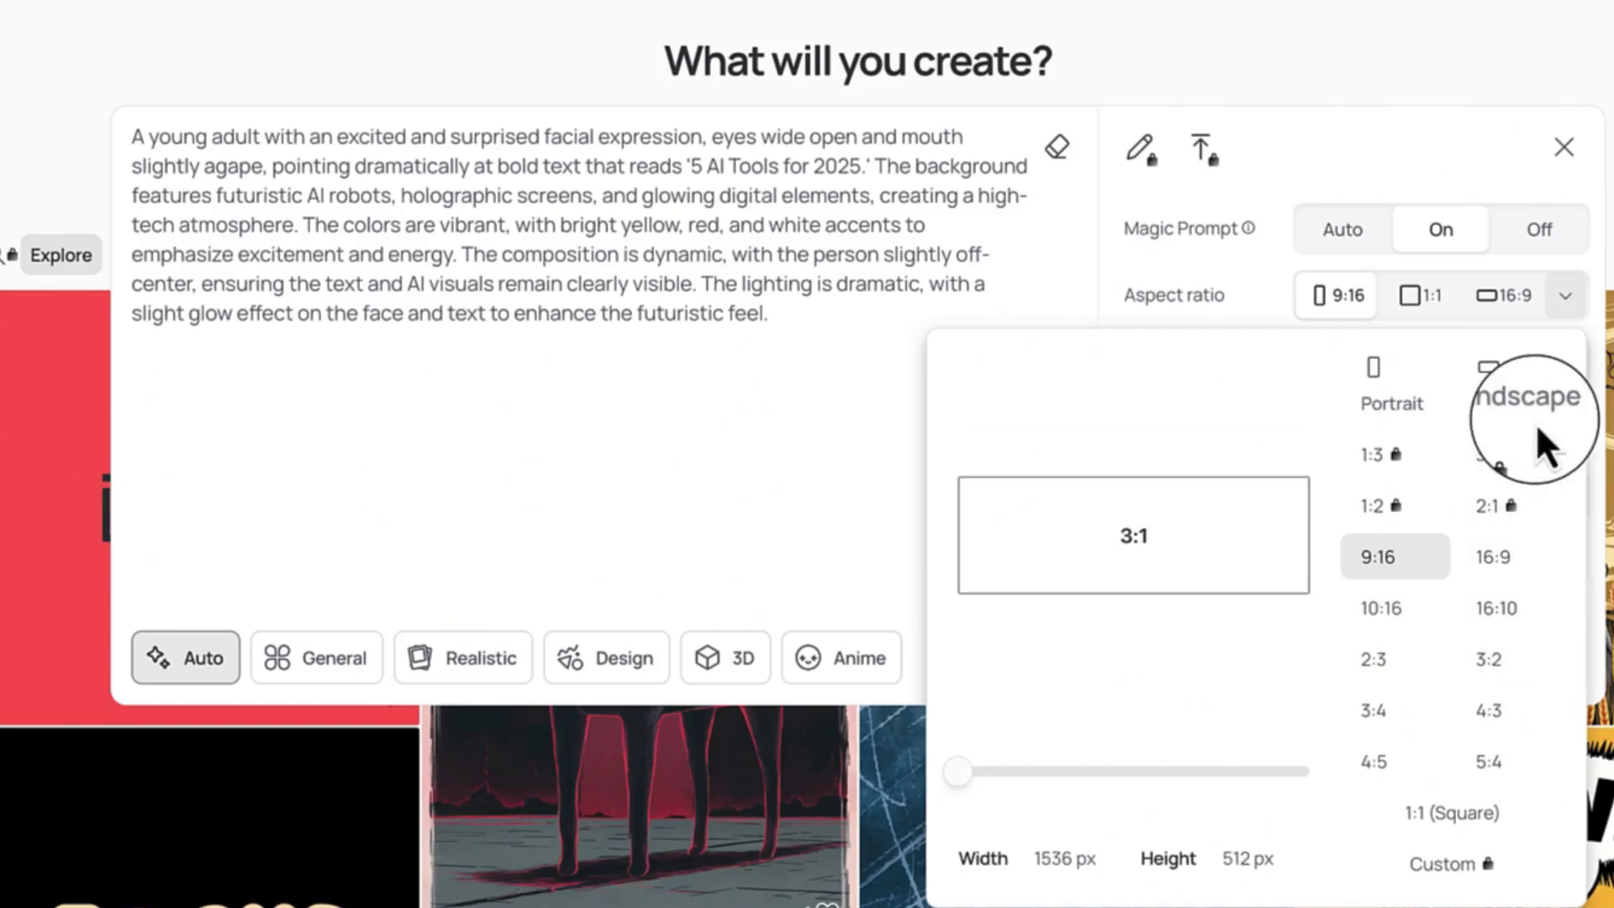
click(1495, 562)
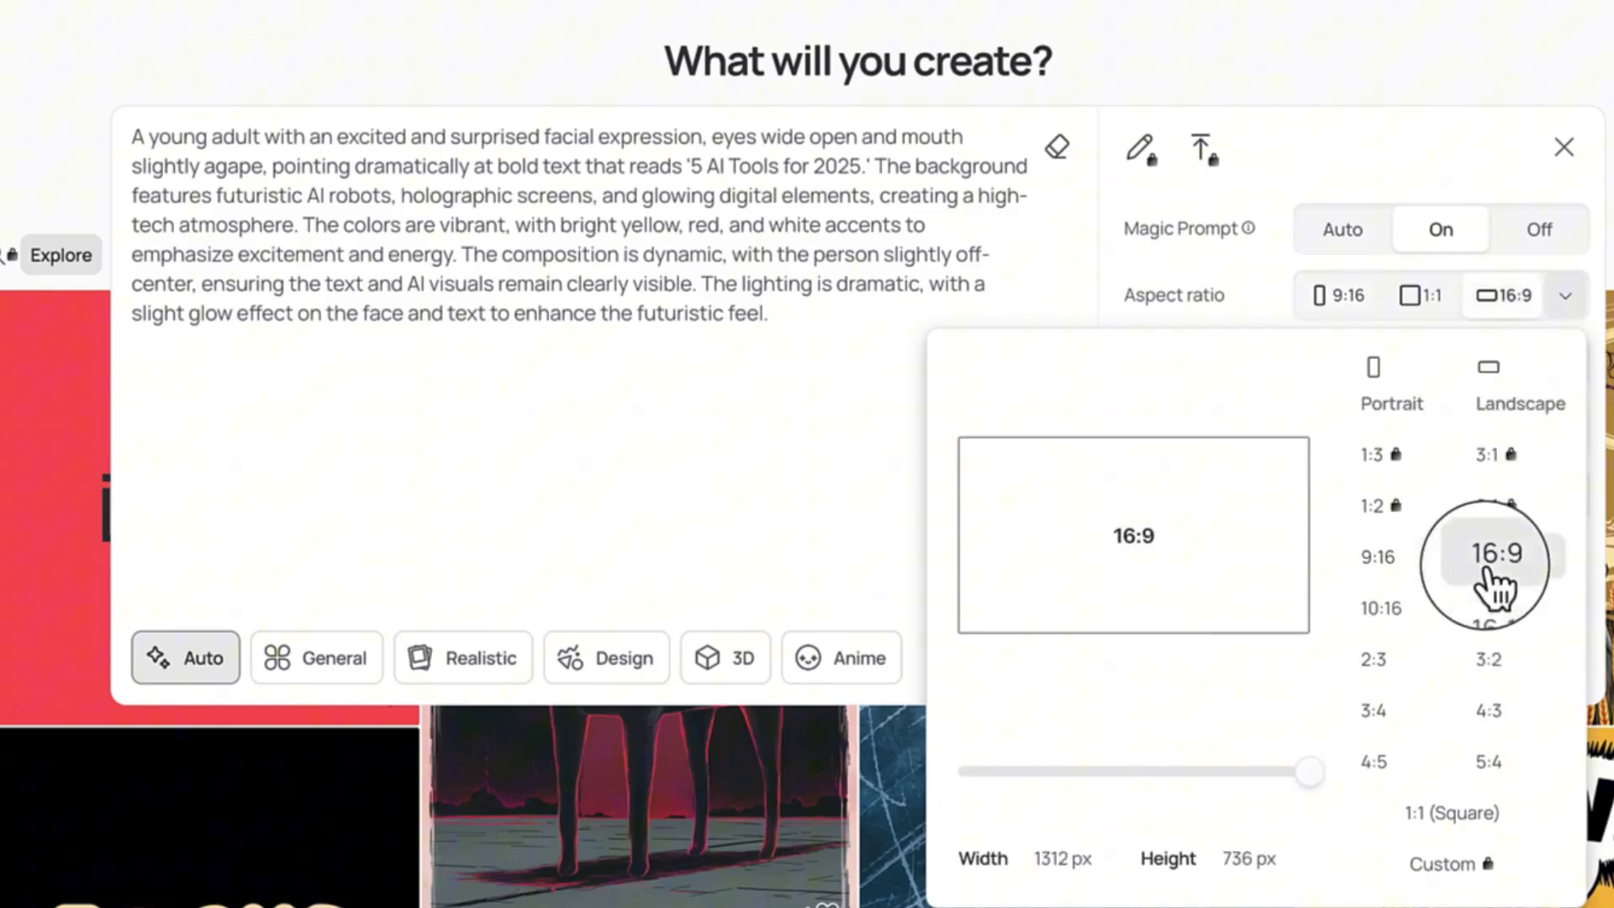
click(845, 501)
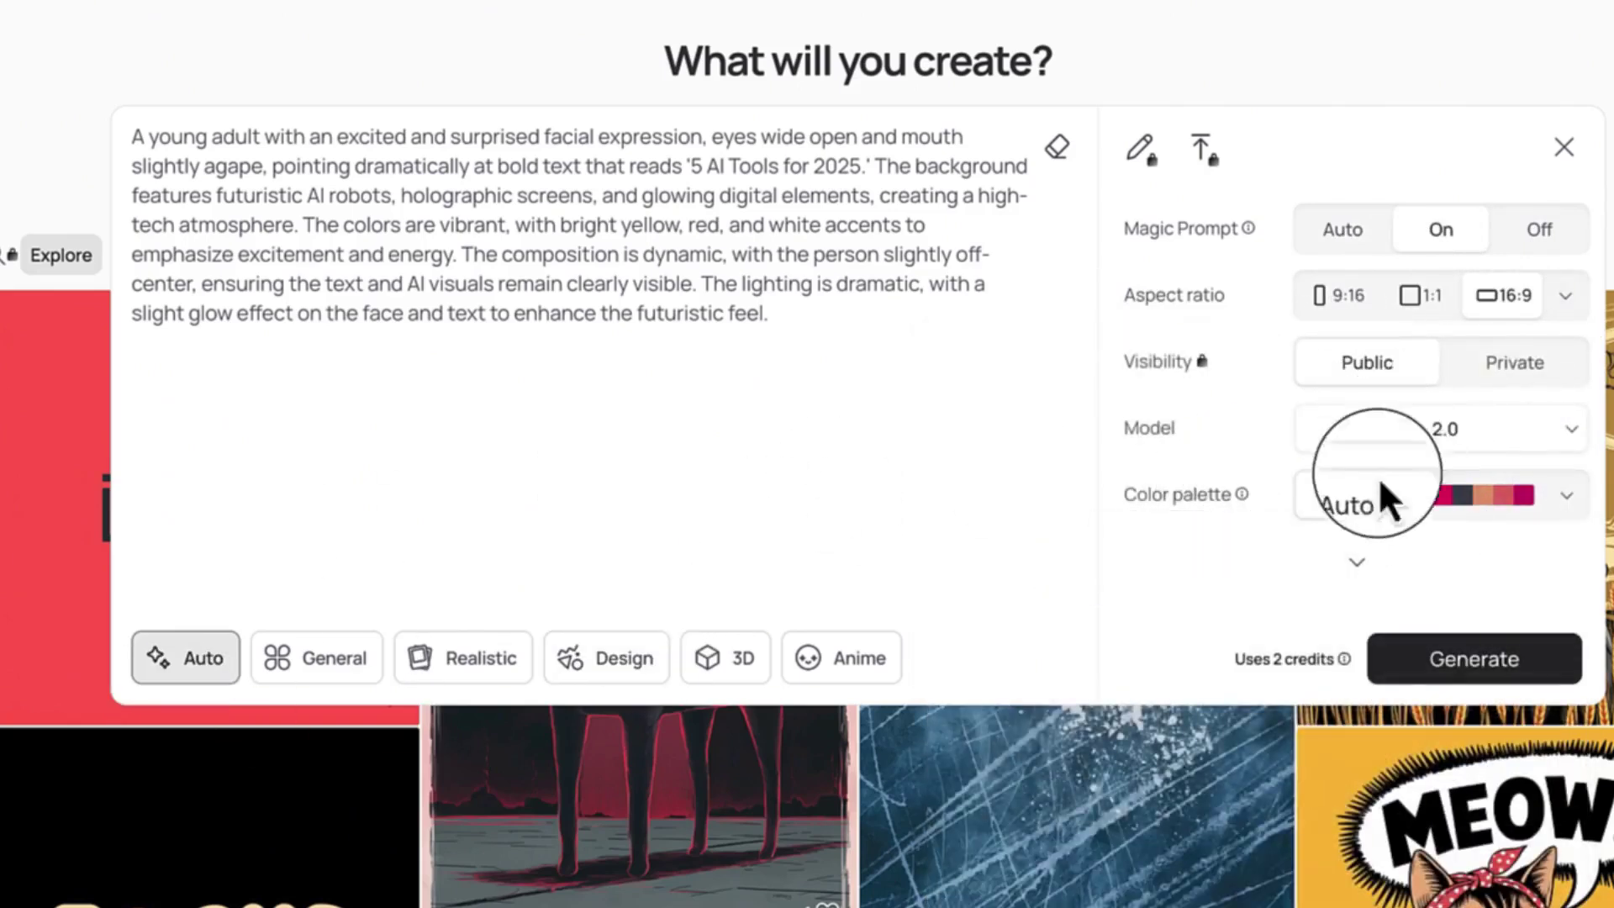
Keep model 2.0, choose the Magic colour palette, and glance at the advanced settings
click(1438, 442)
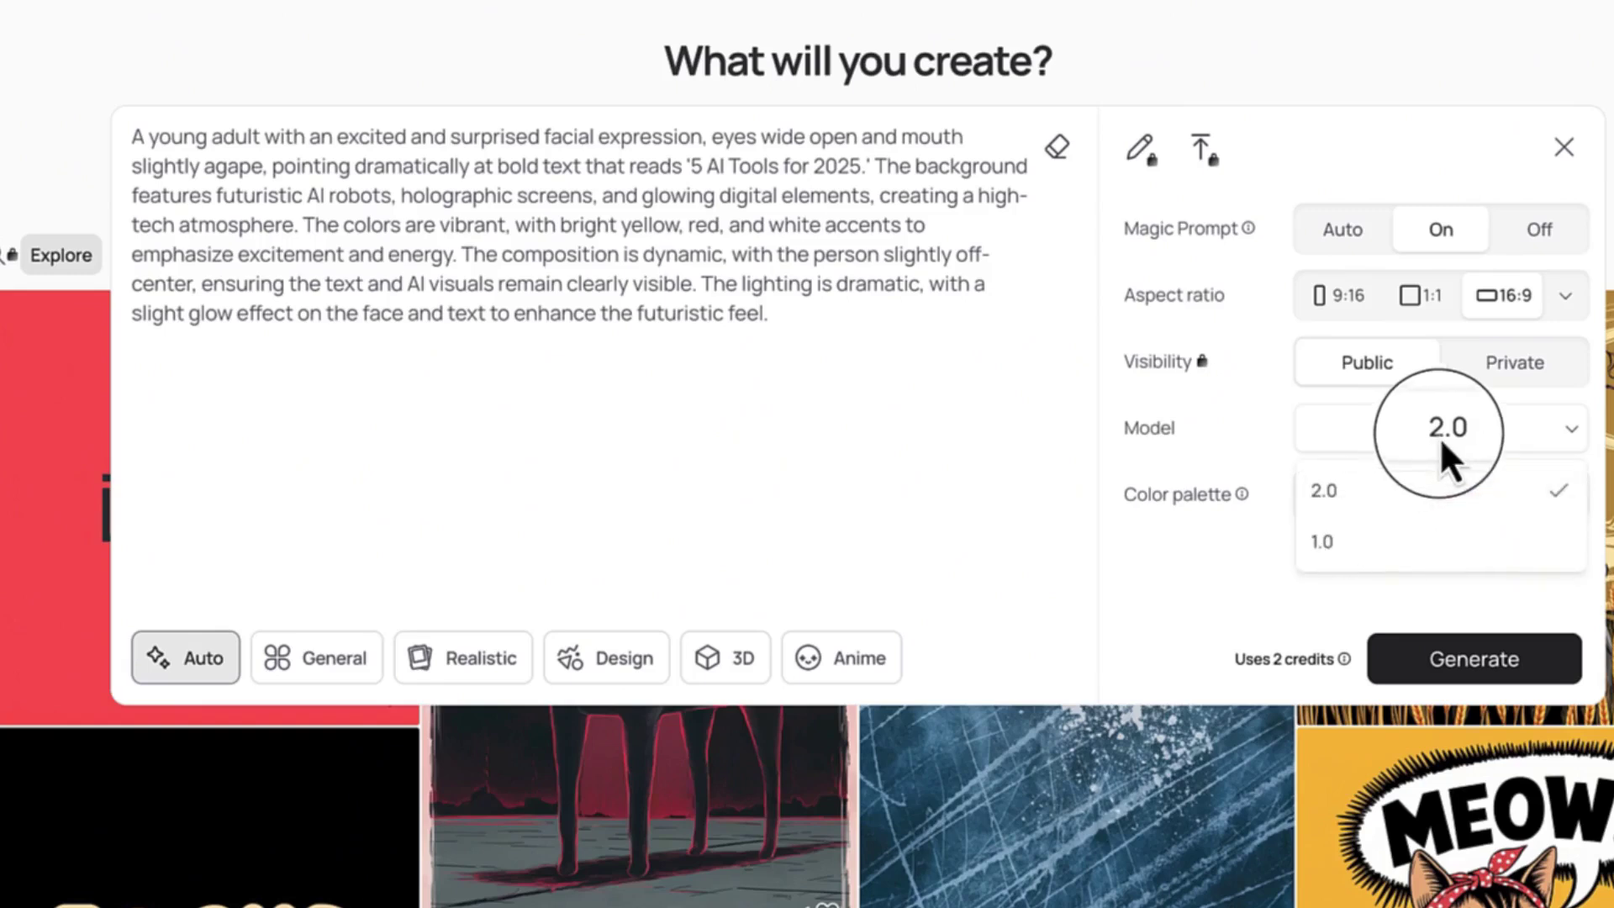
click(1441, 433)
click(1345, 526)
click(1562, 501)
click(1417, 787)
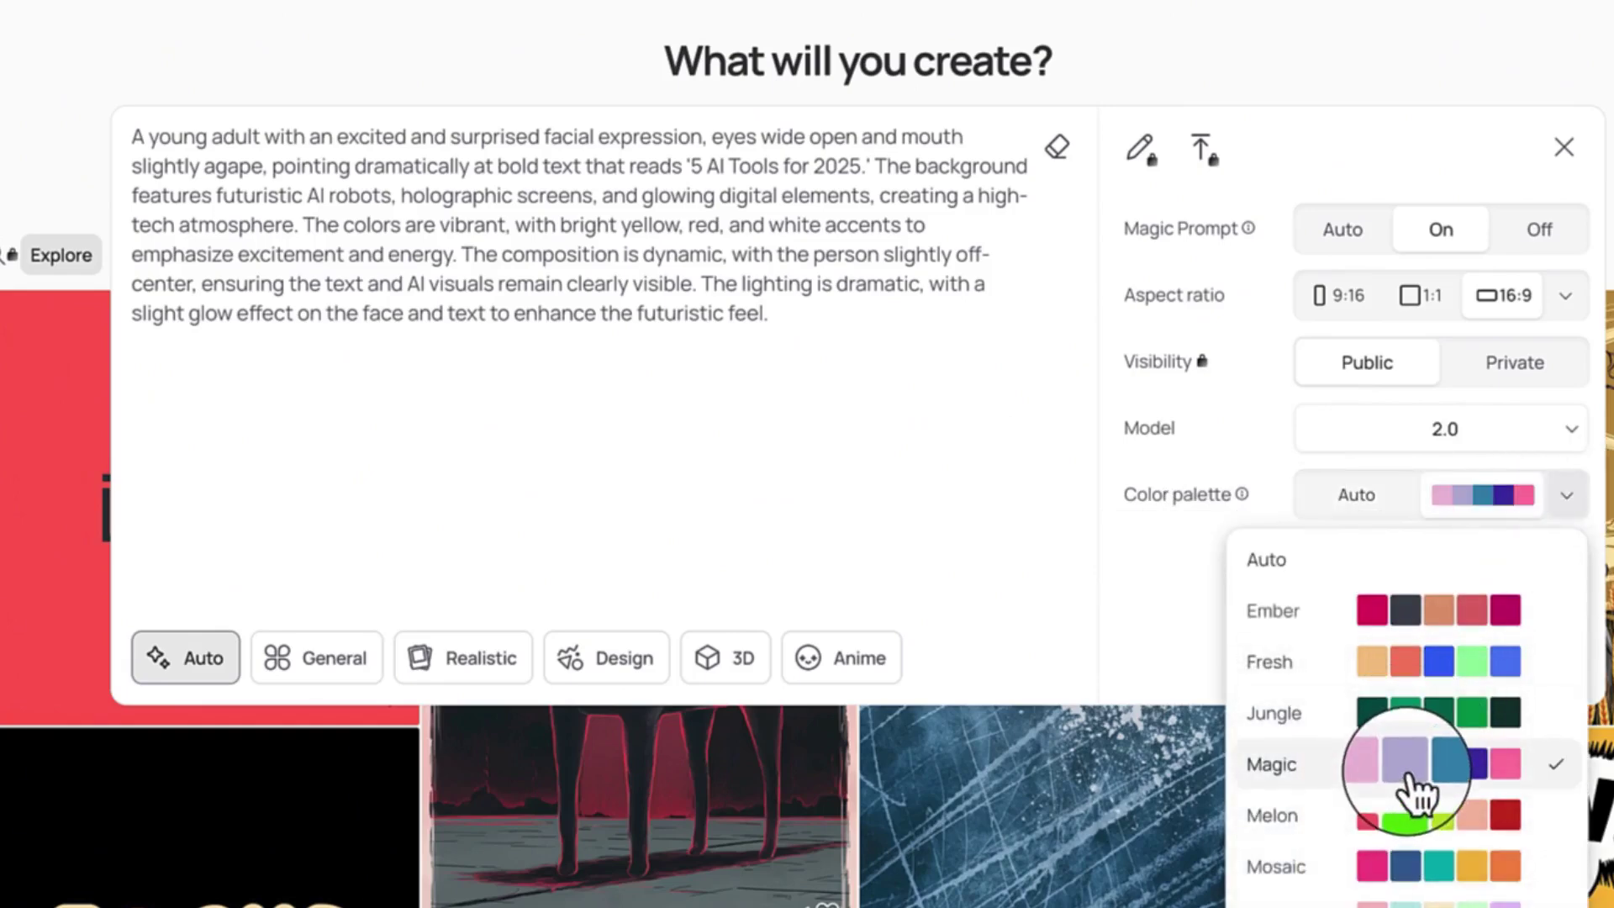
click(964, 644)
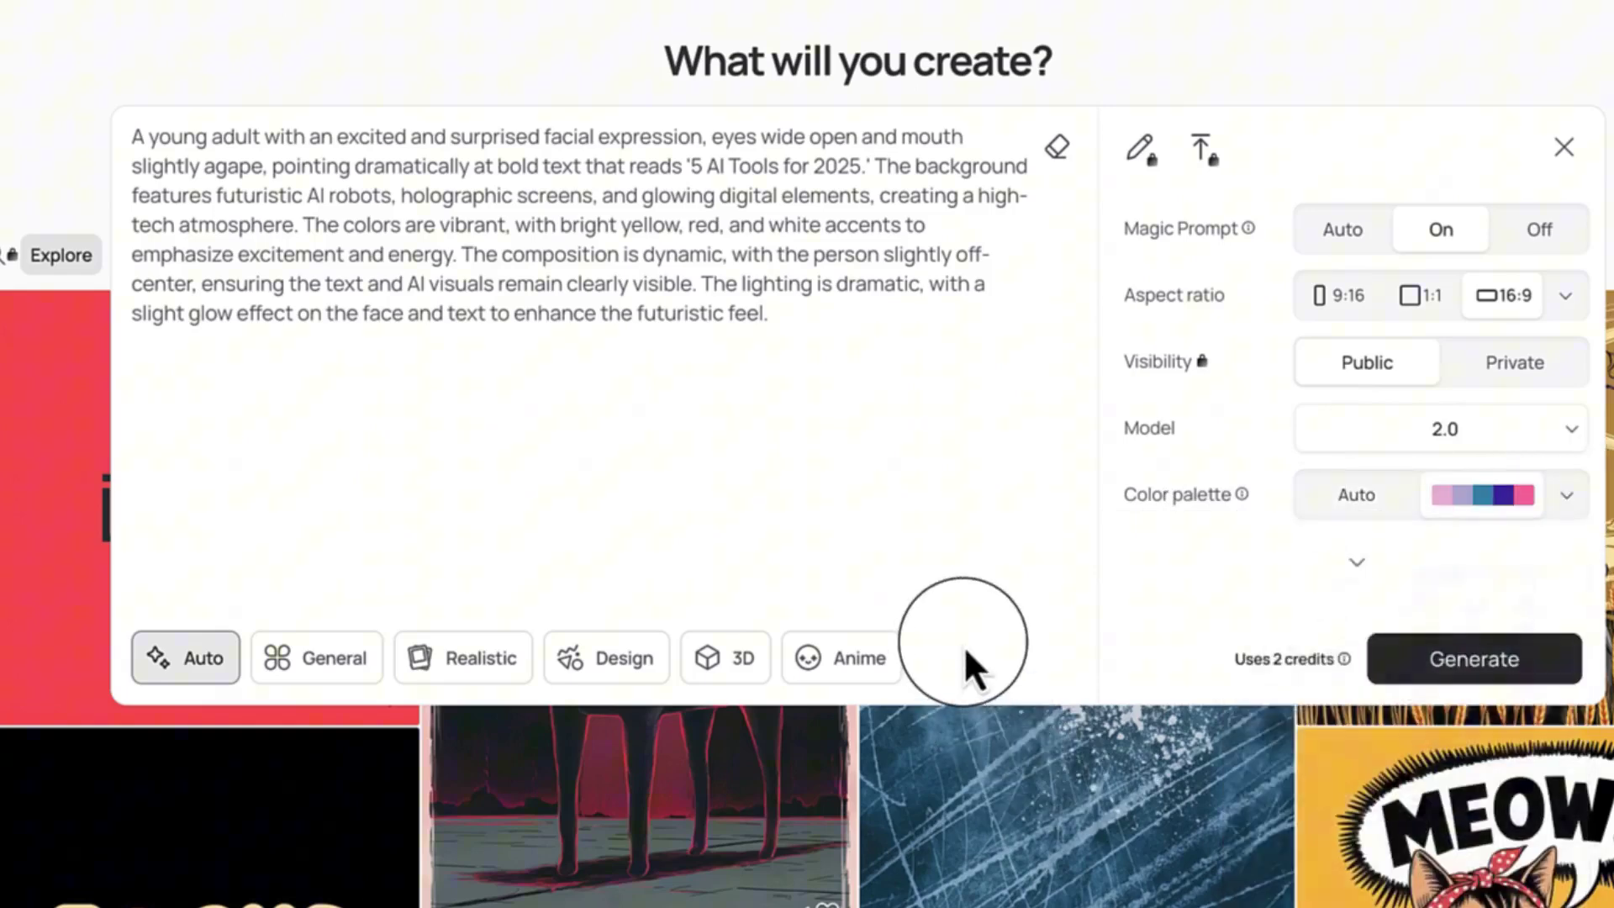
click(1357, 561)
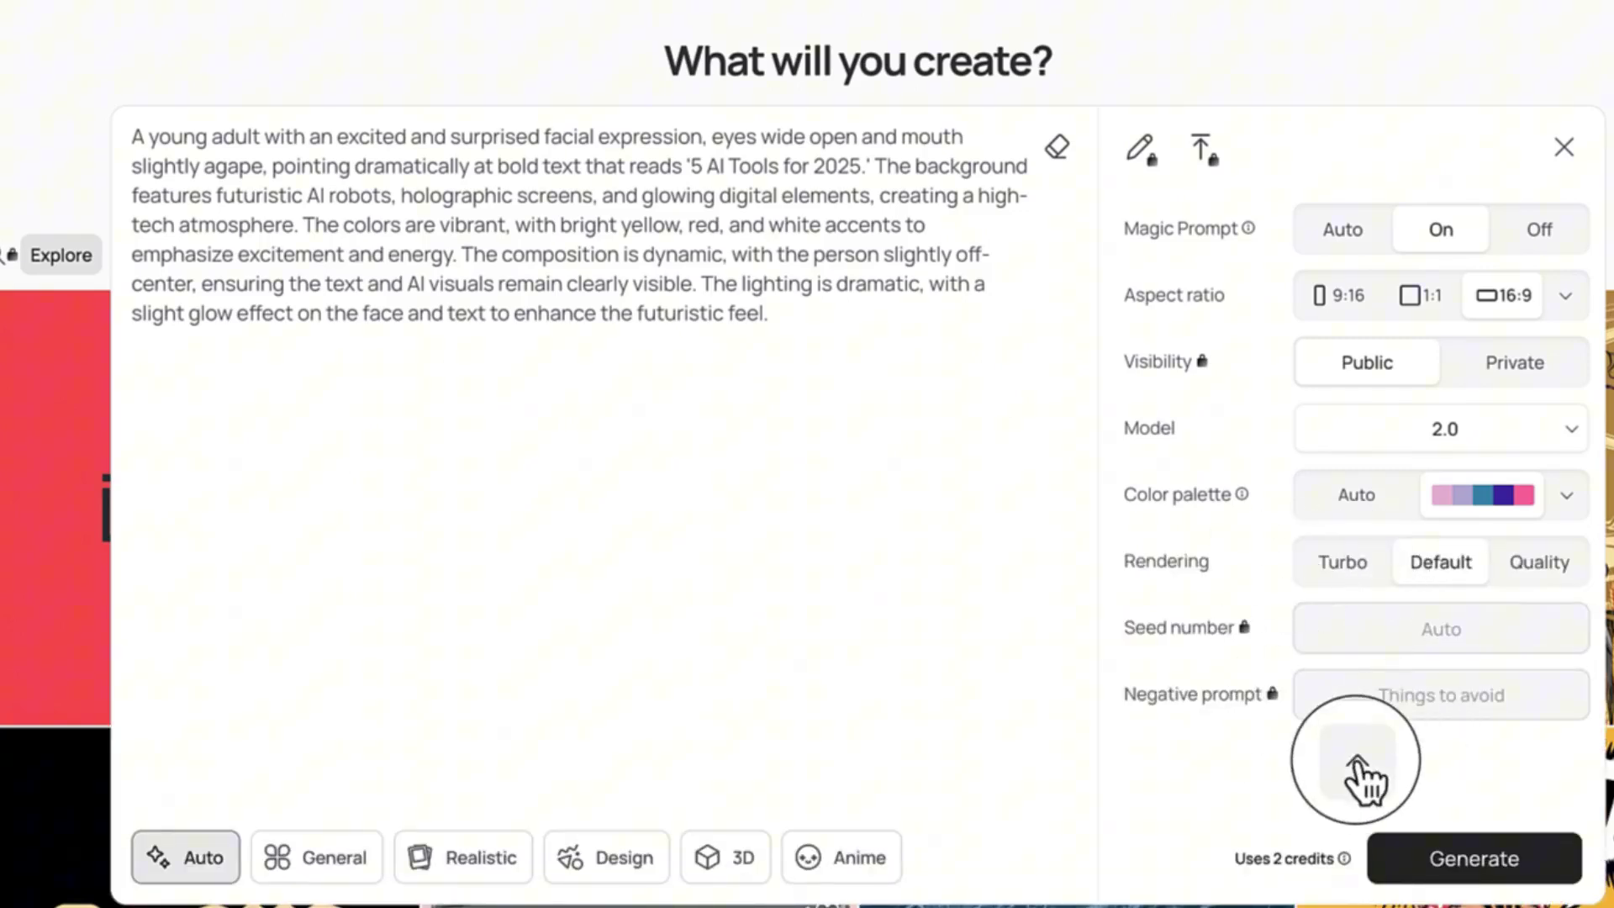
click(1358, 767)
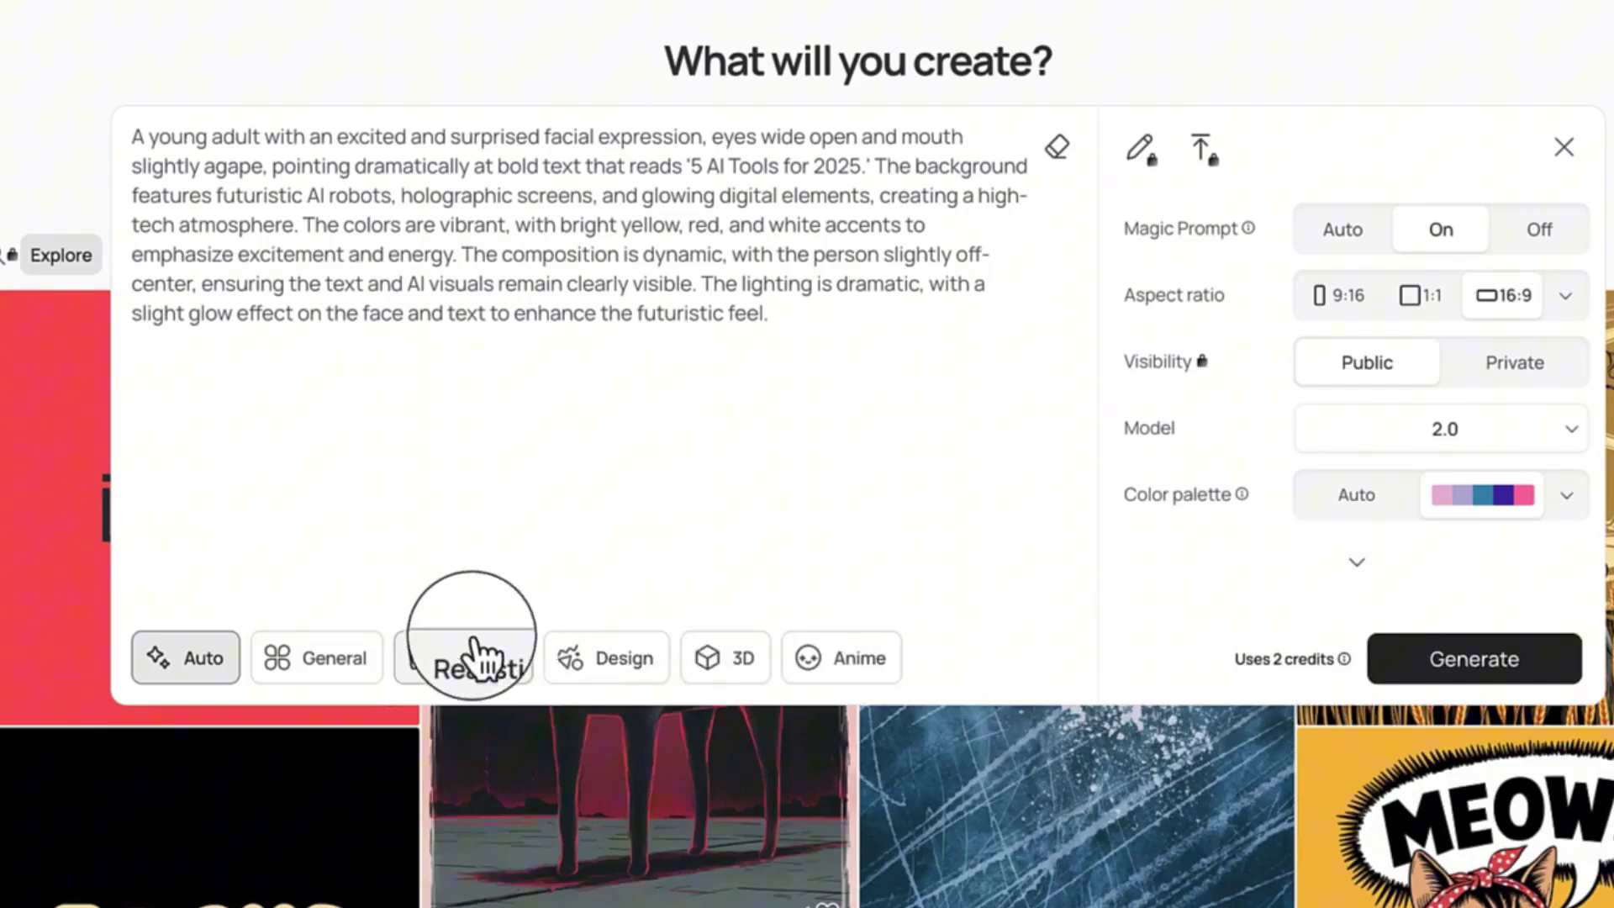
Try the Realistic, Design, Anime and 3D styles, settling back on General
click(311, 665)
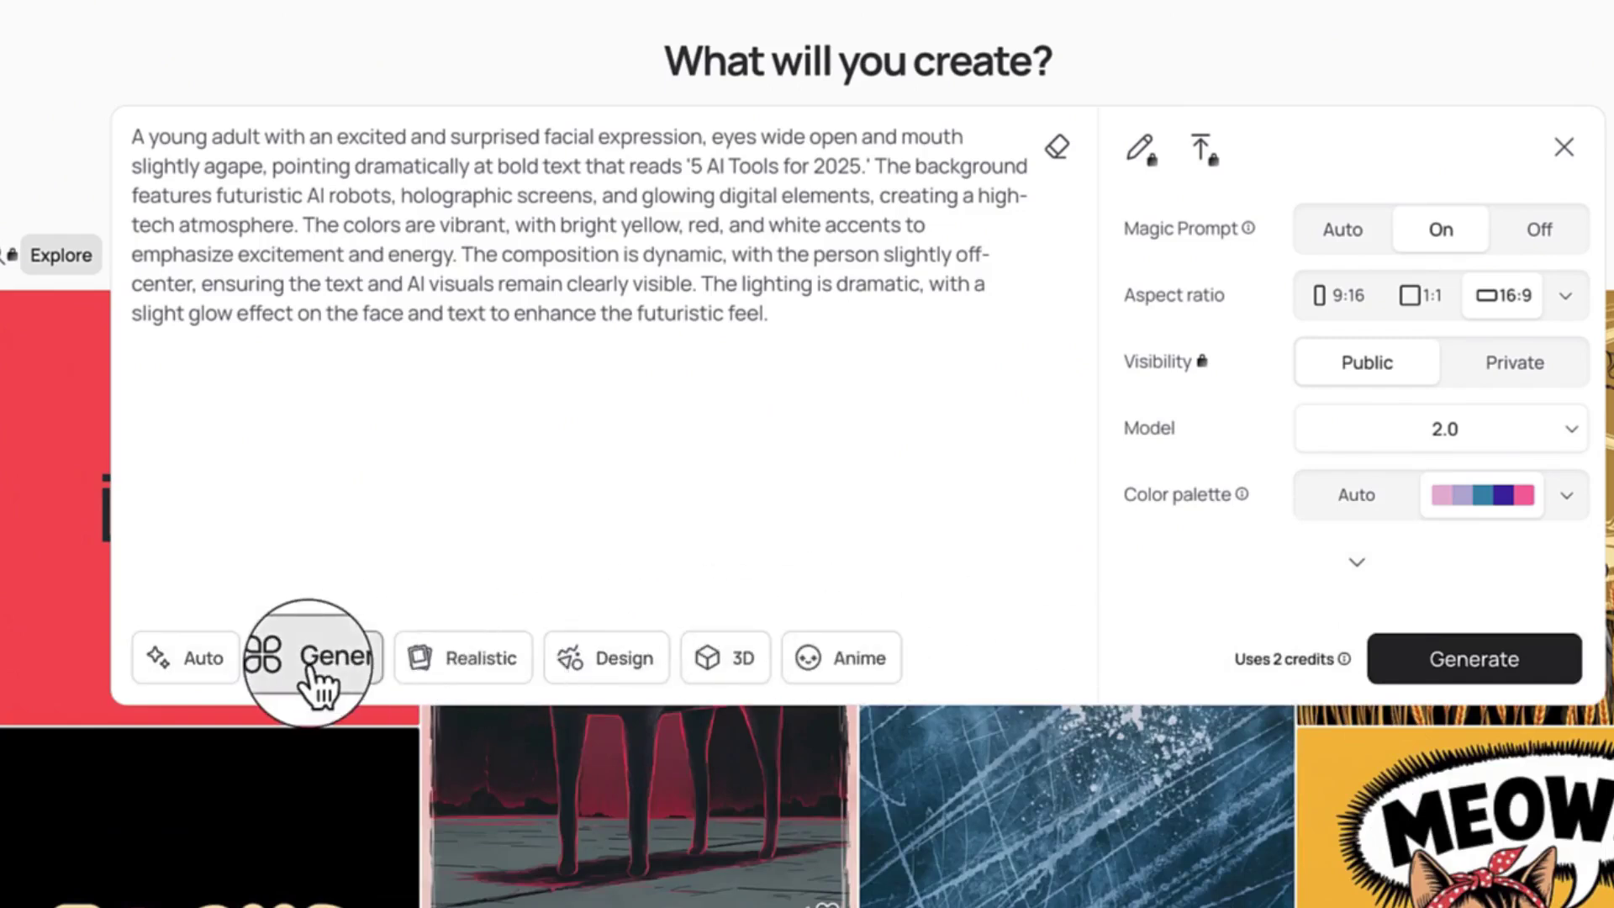
click(469, 669)
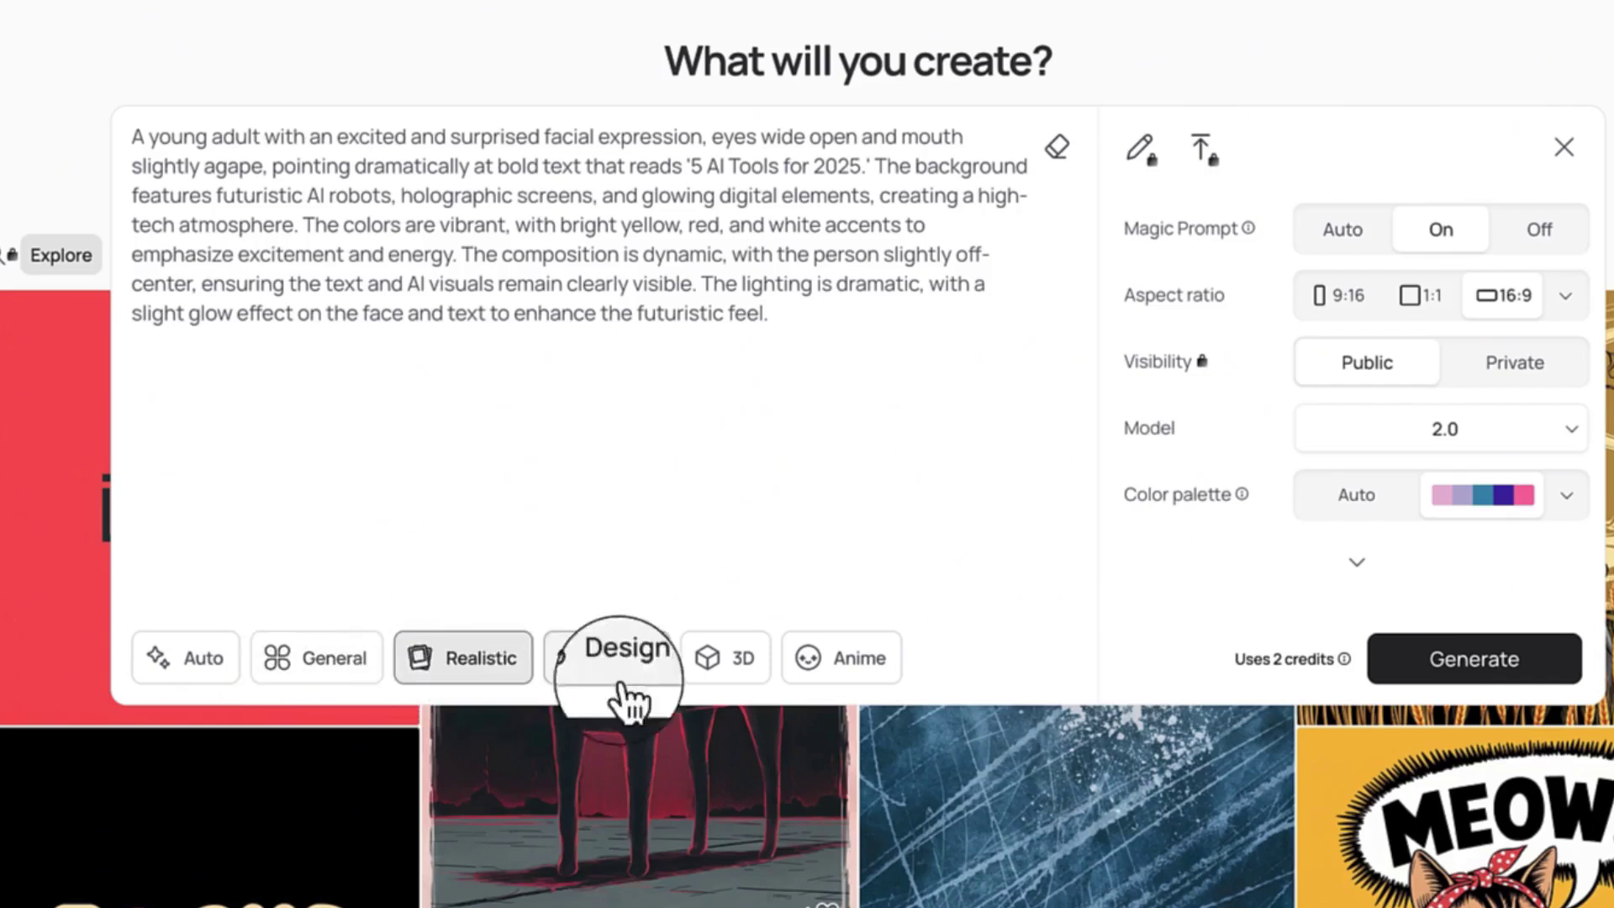
click(639, 673)
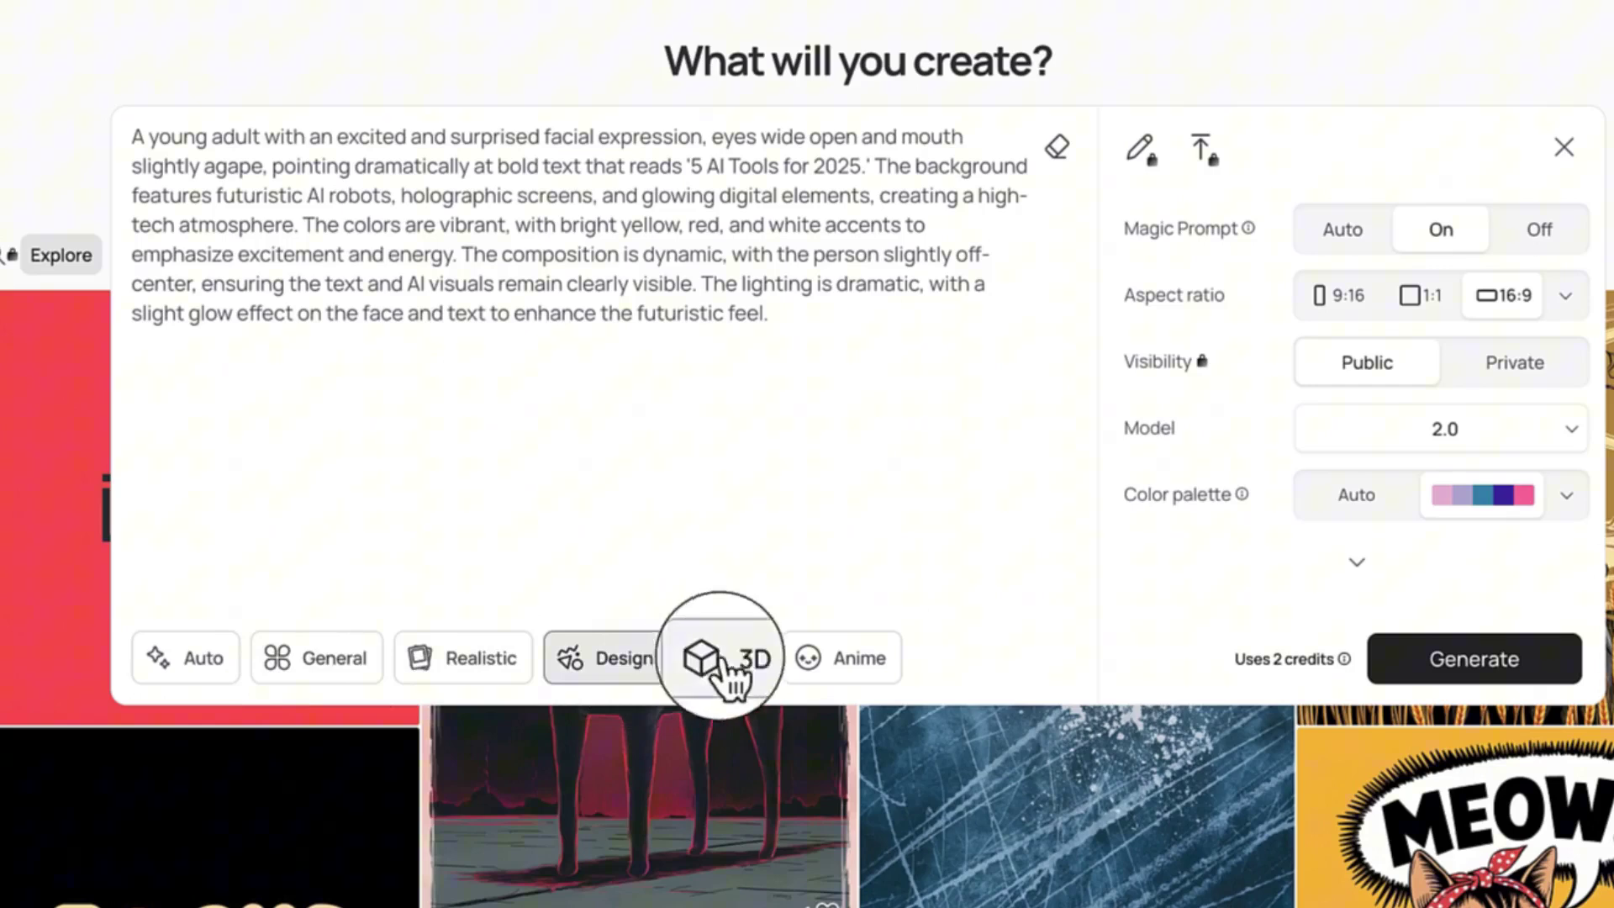
click(829, 681)
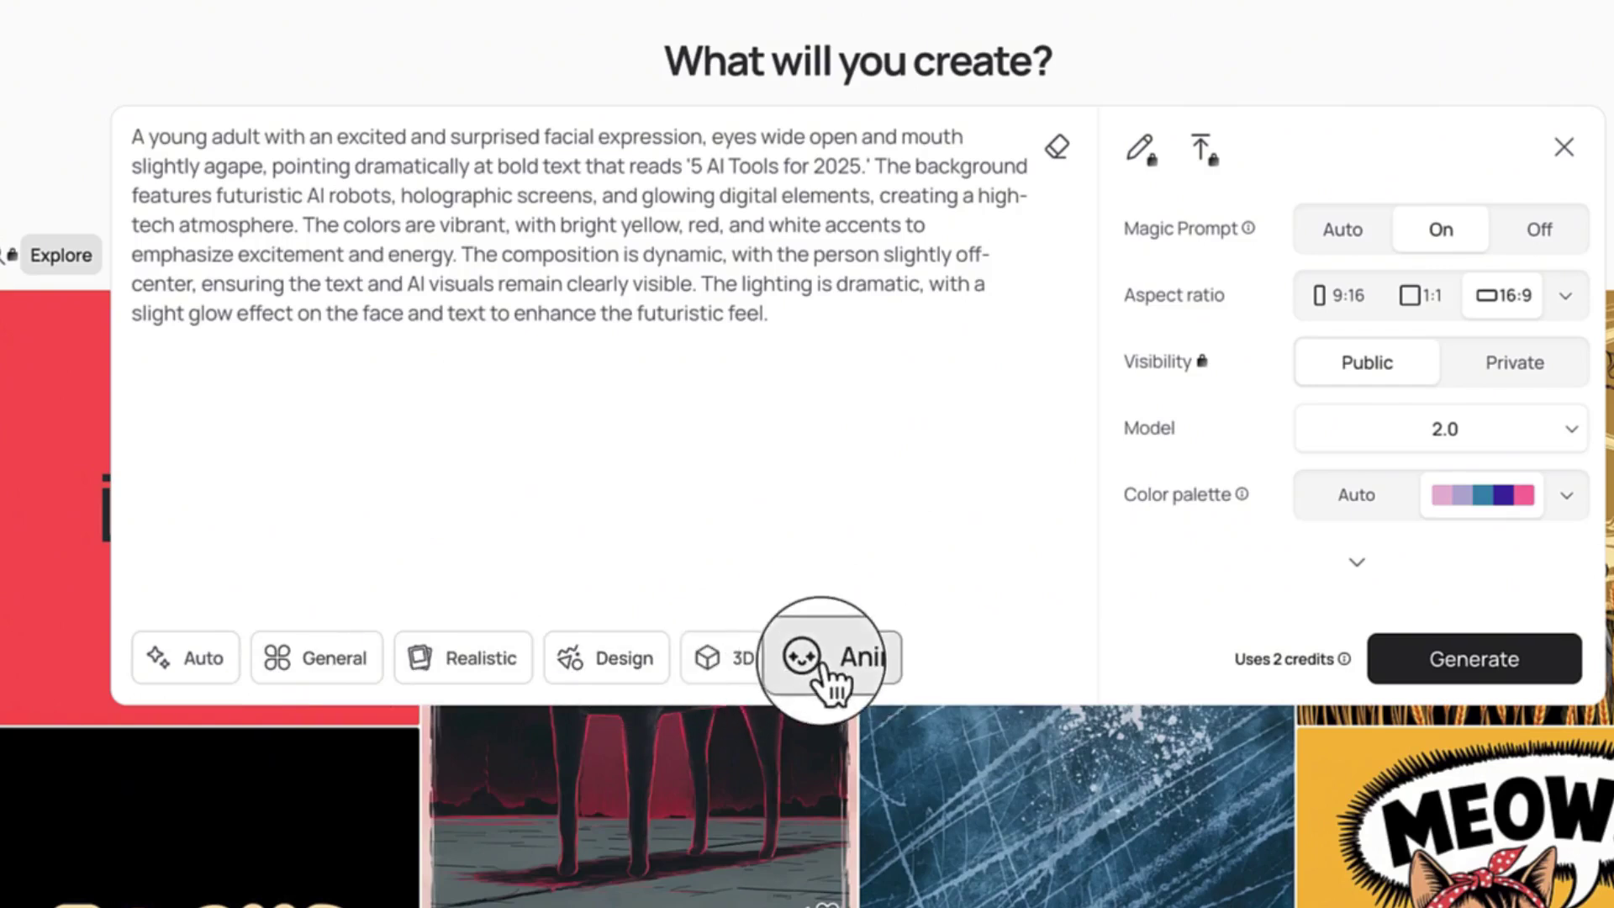
click(730, 672)
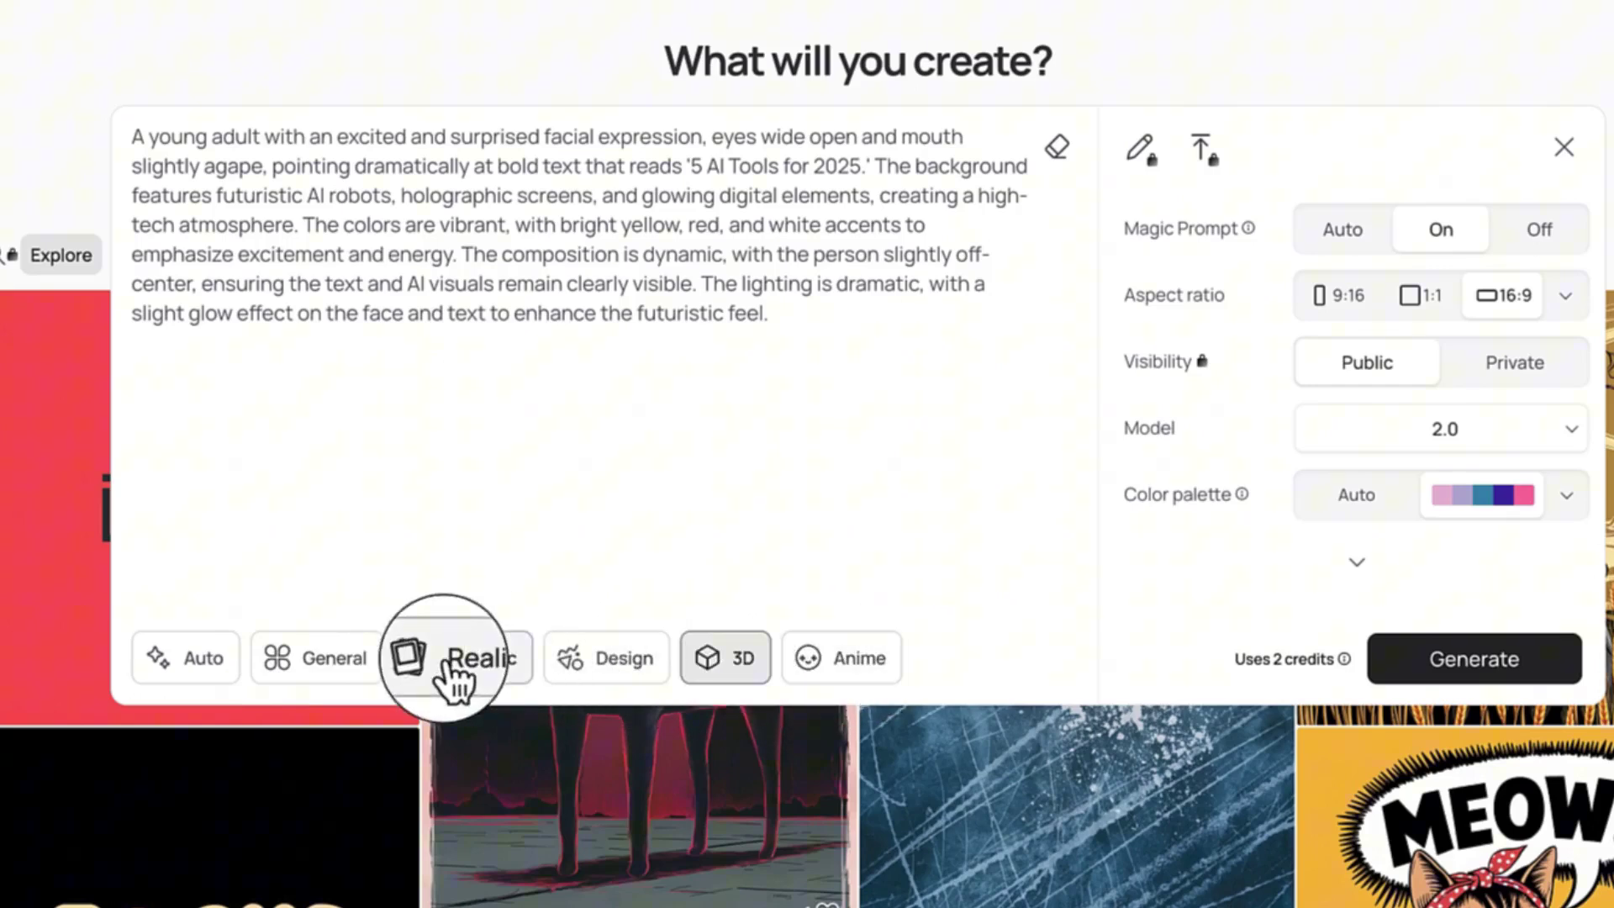
click(353, 664)
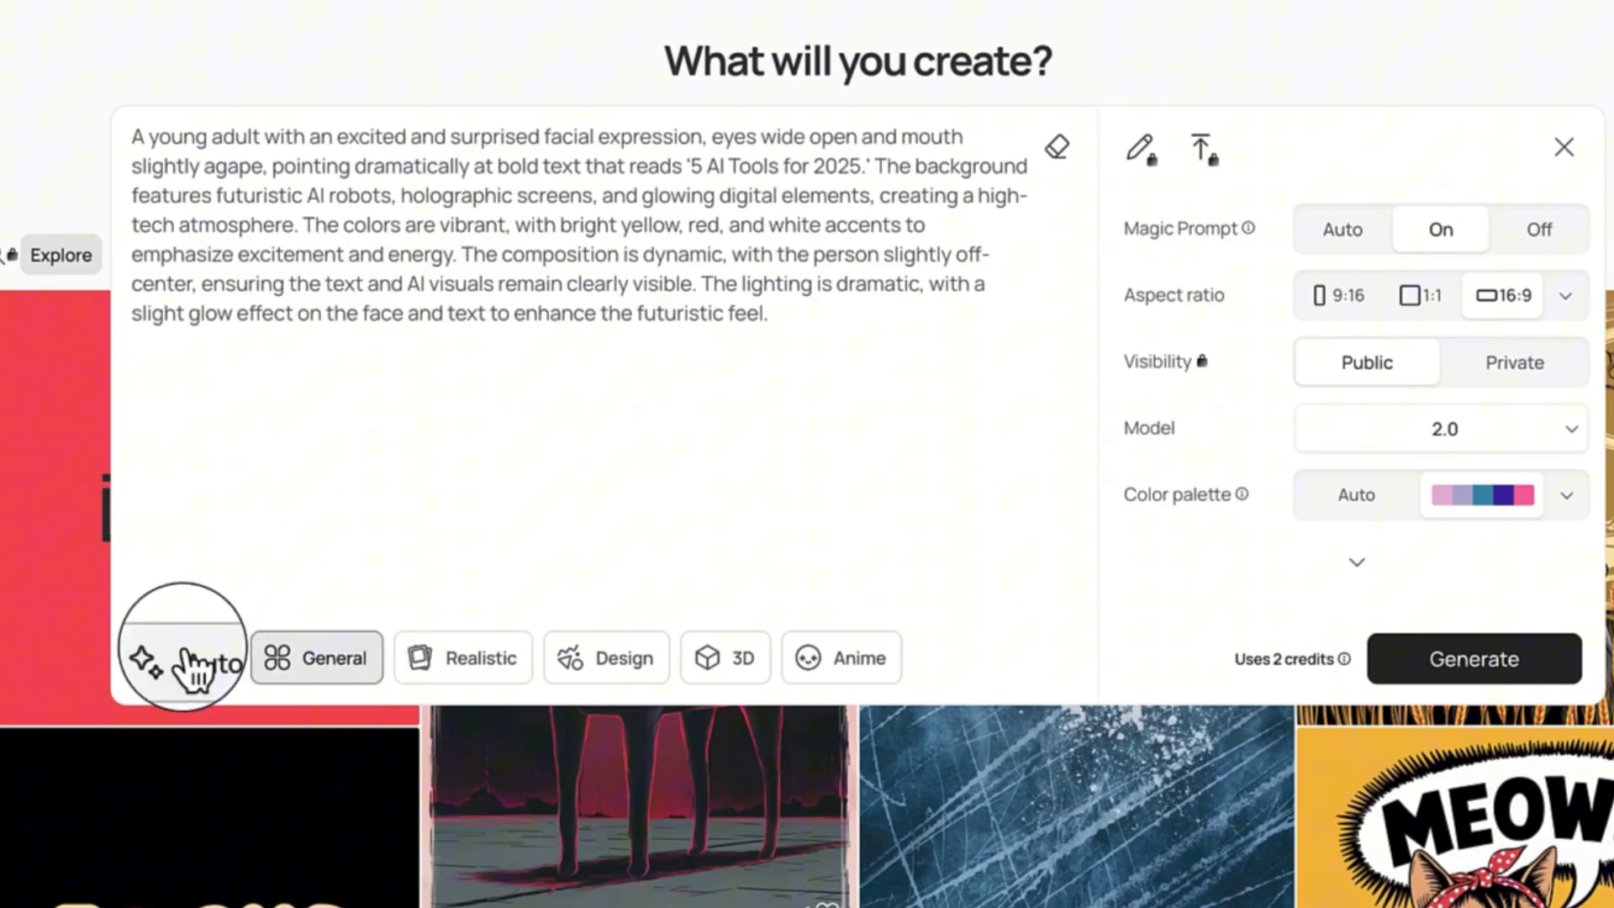
Generate with Auto style and open the thumbnail of a young man pointing beside robots
click(190, 663)
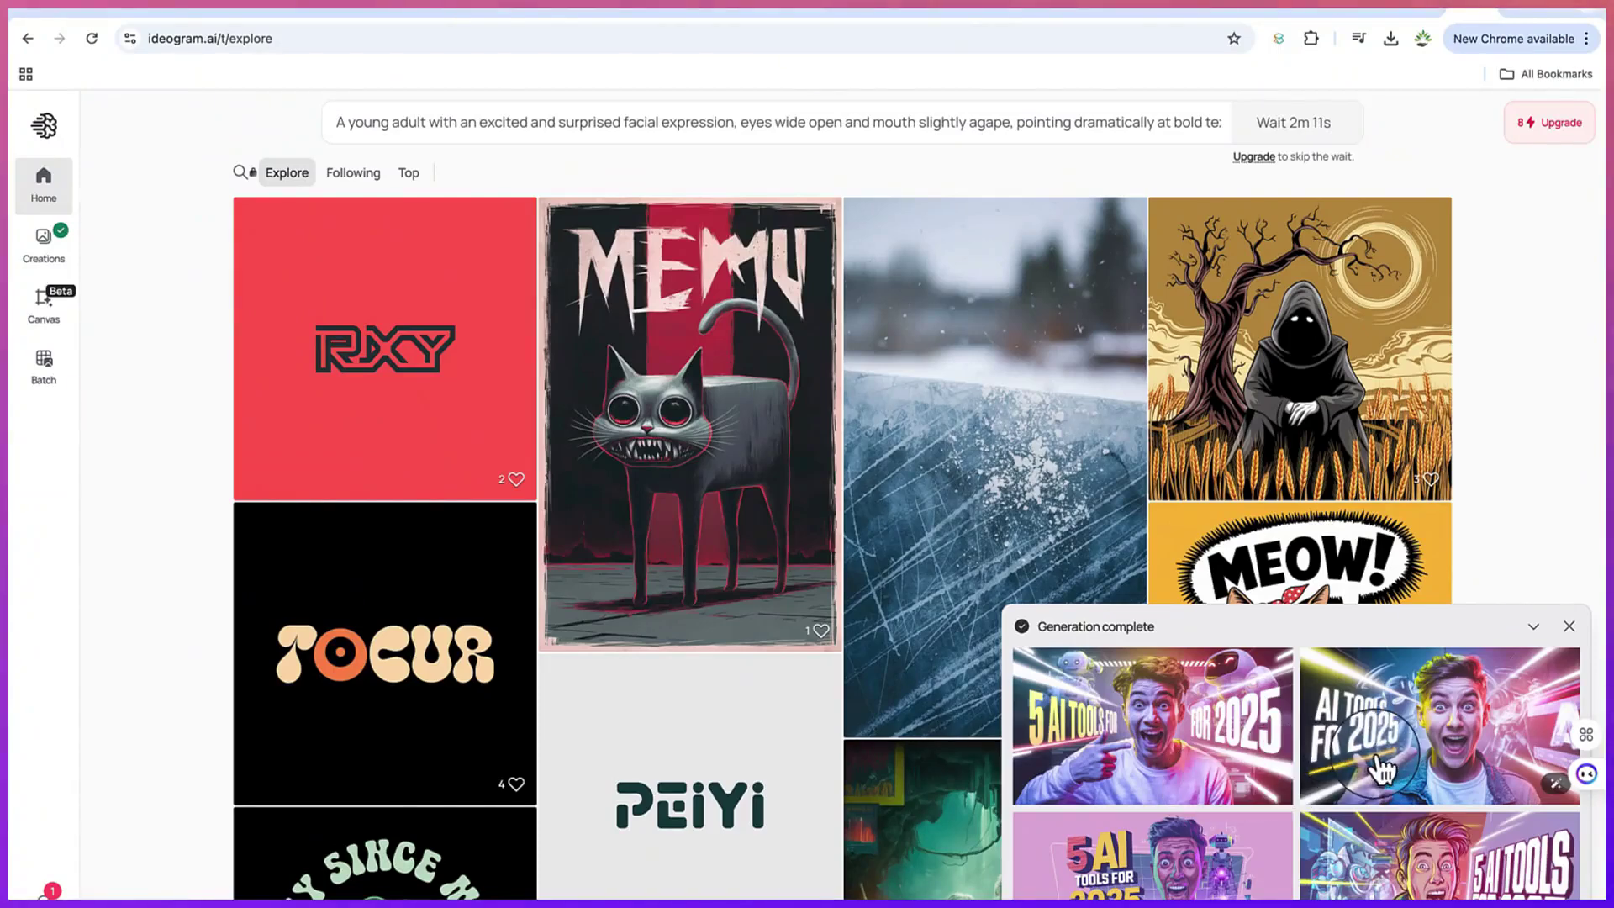
click(1248, 686)
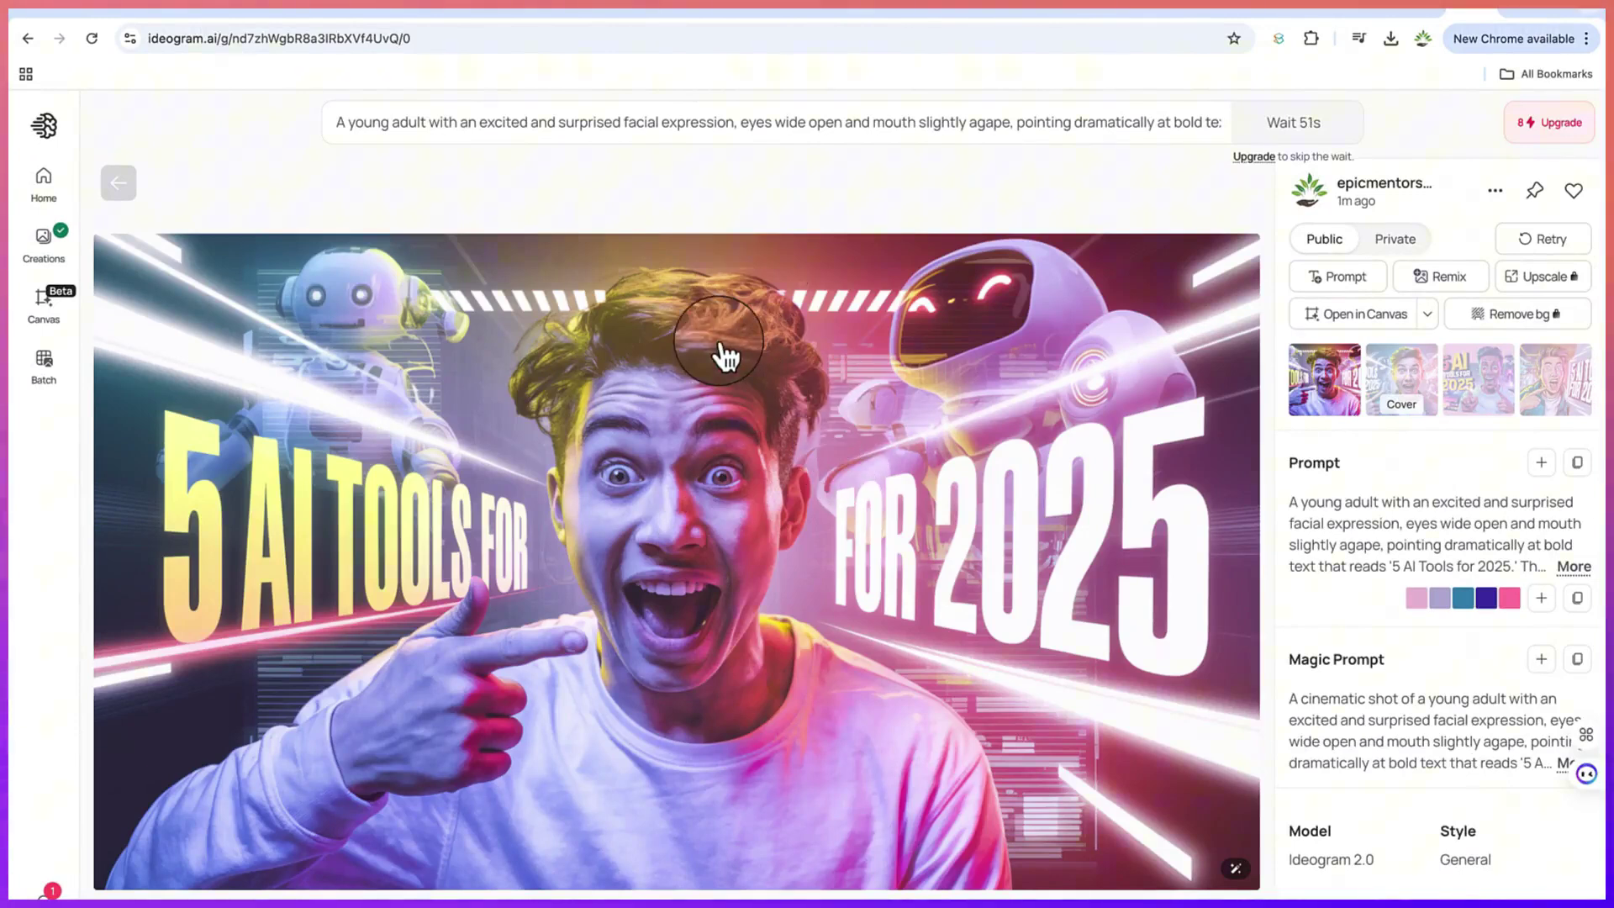
Ask ChatGPT to generate a prompt for the Explosive Eye-Catching Design idea
click(559, 13)
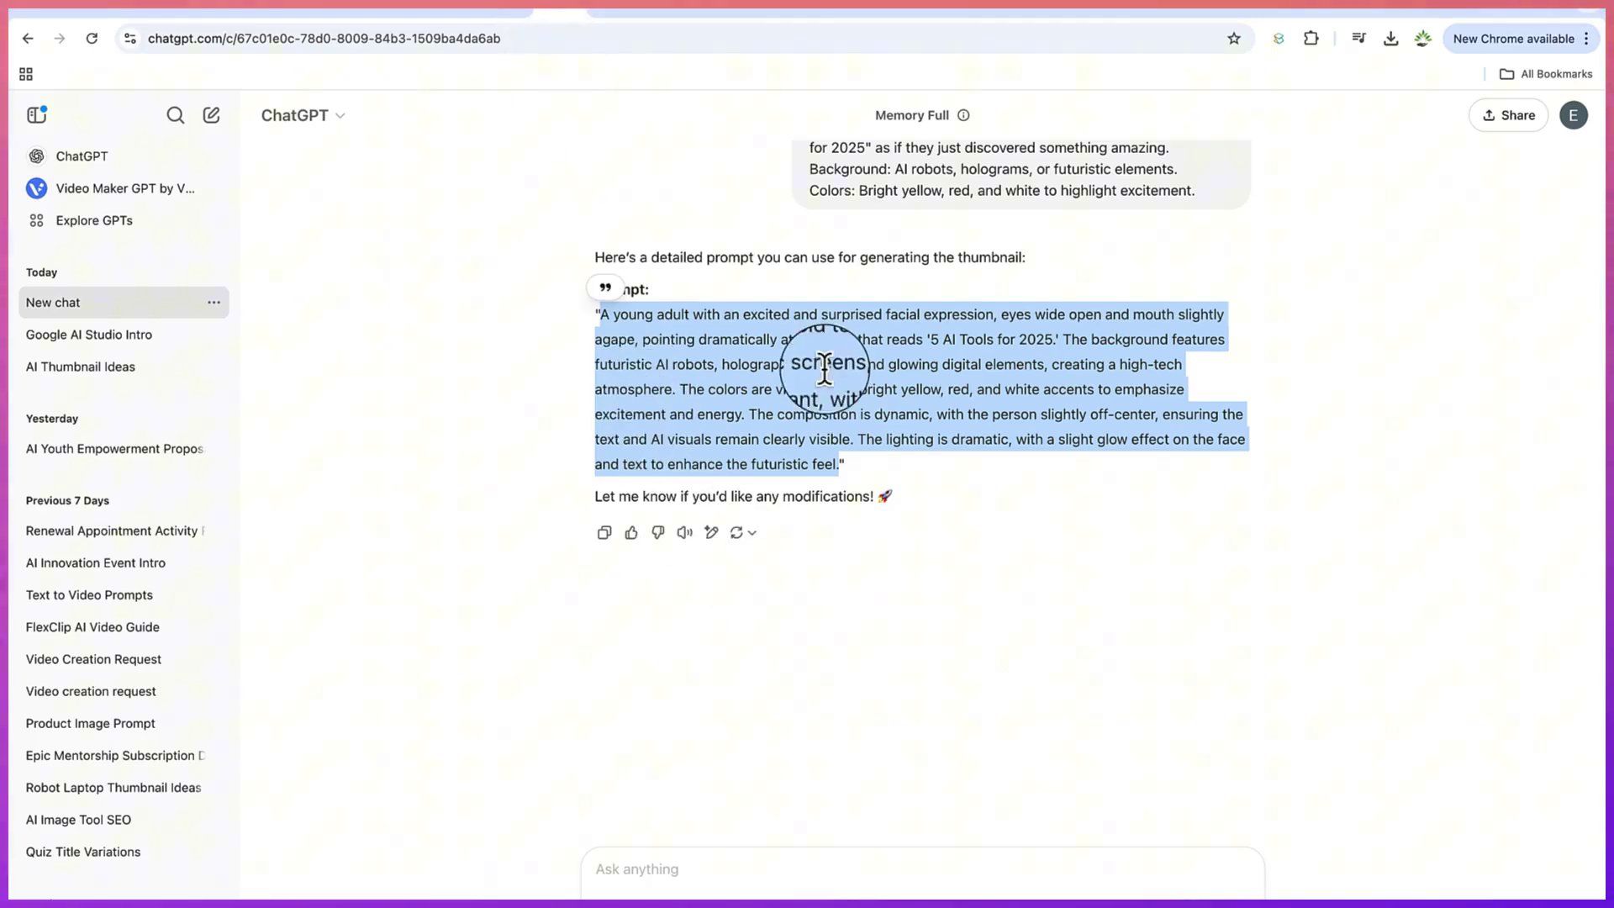
click(710, 870)
text(Can you generate the prompt)
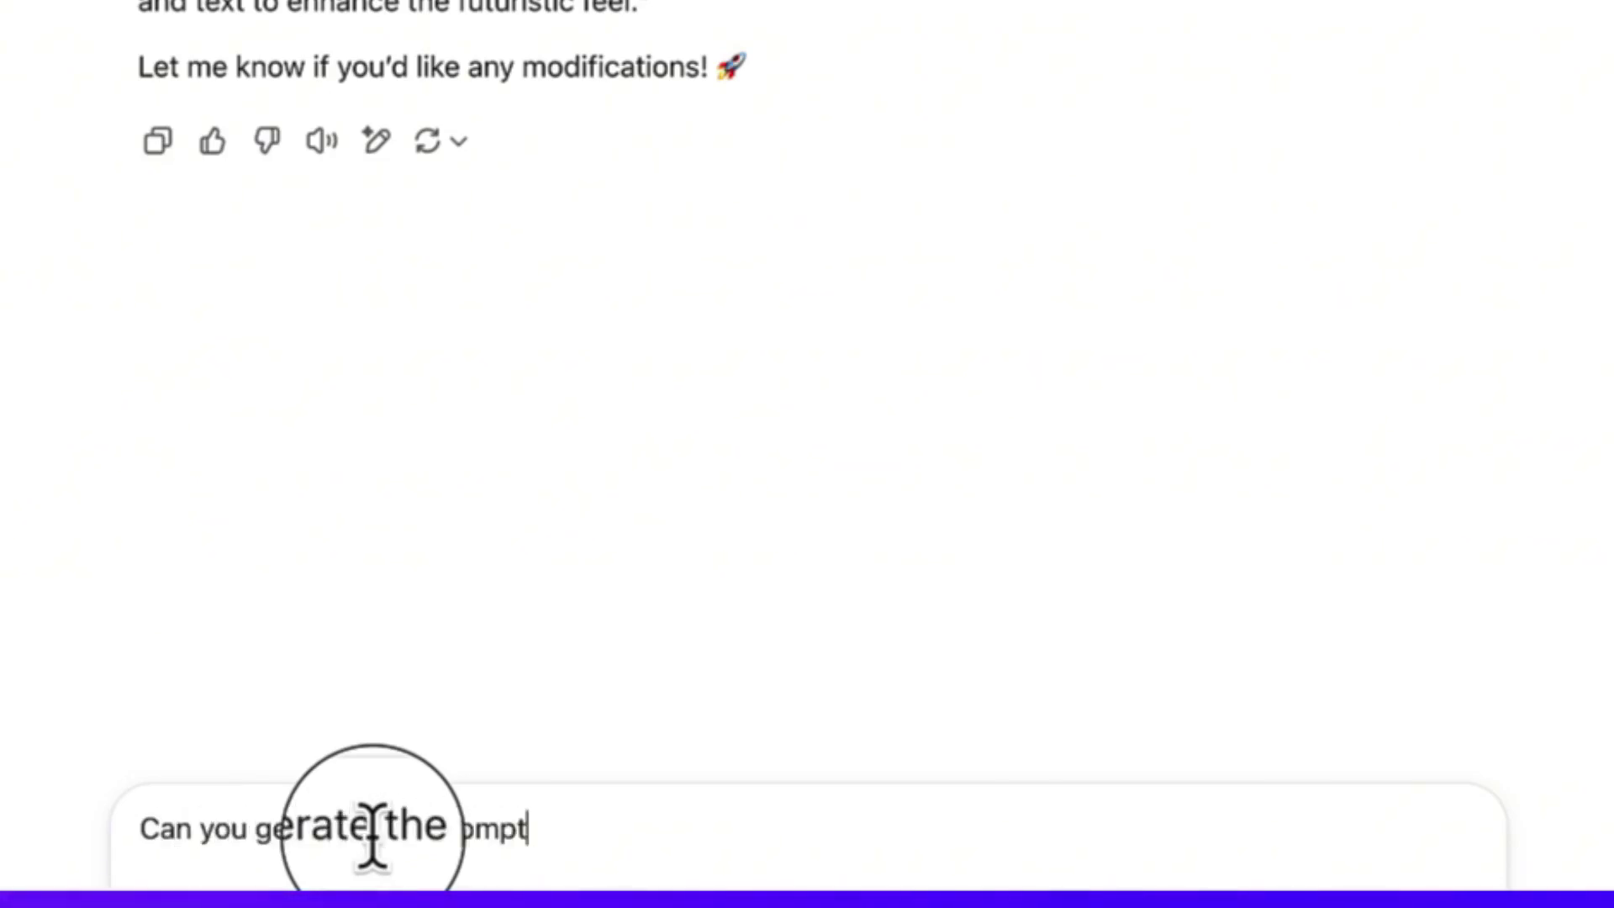
text(is:)
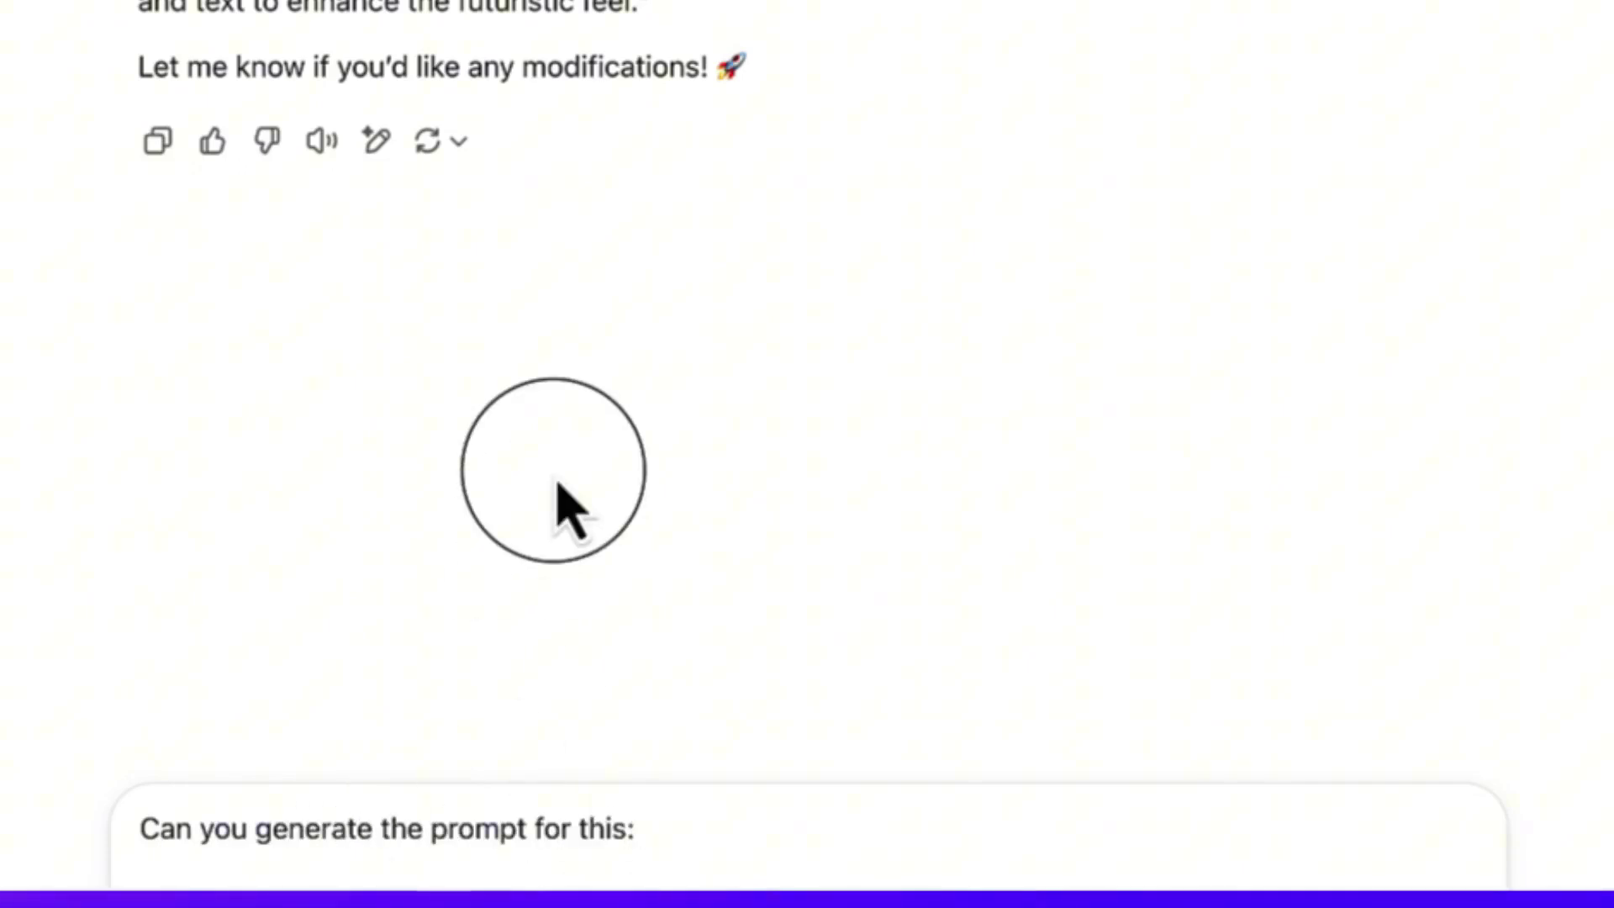
scroll(555, 501, up, 15)
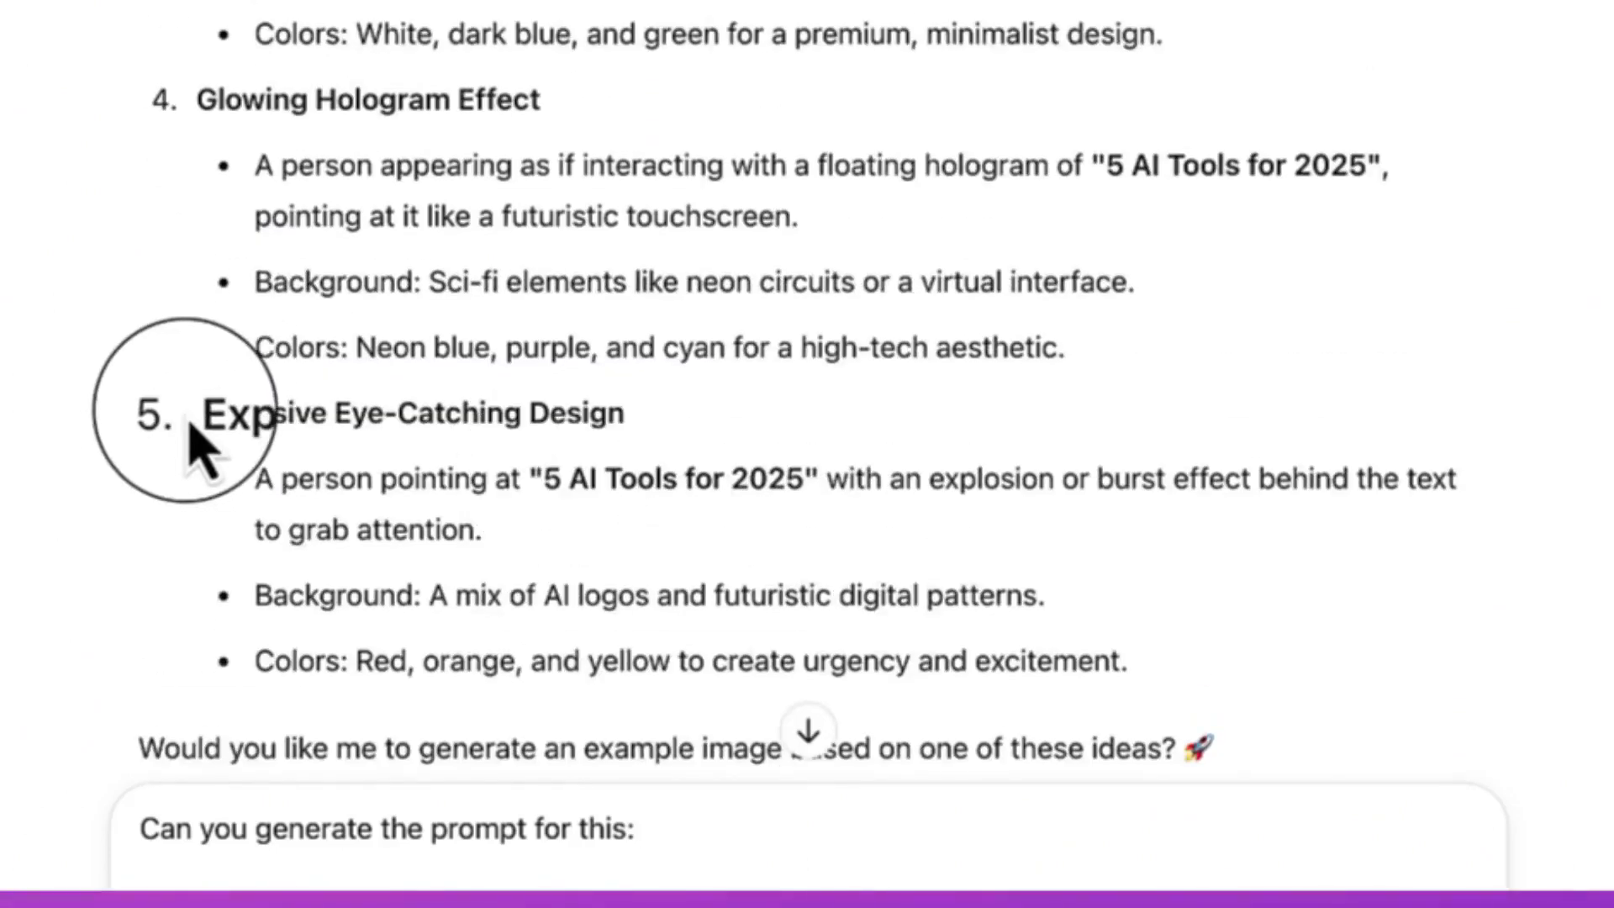
drag(192, 433, 1169, 694)
key(ctrl+c)
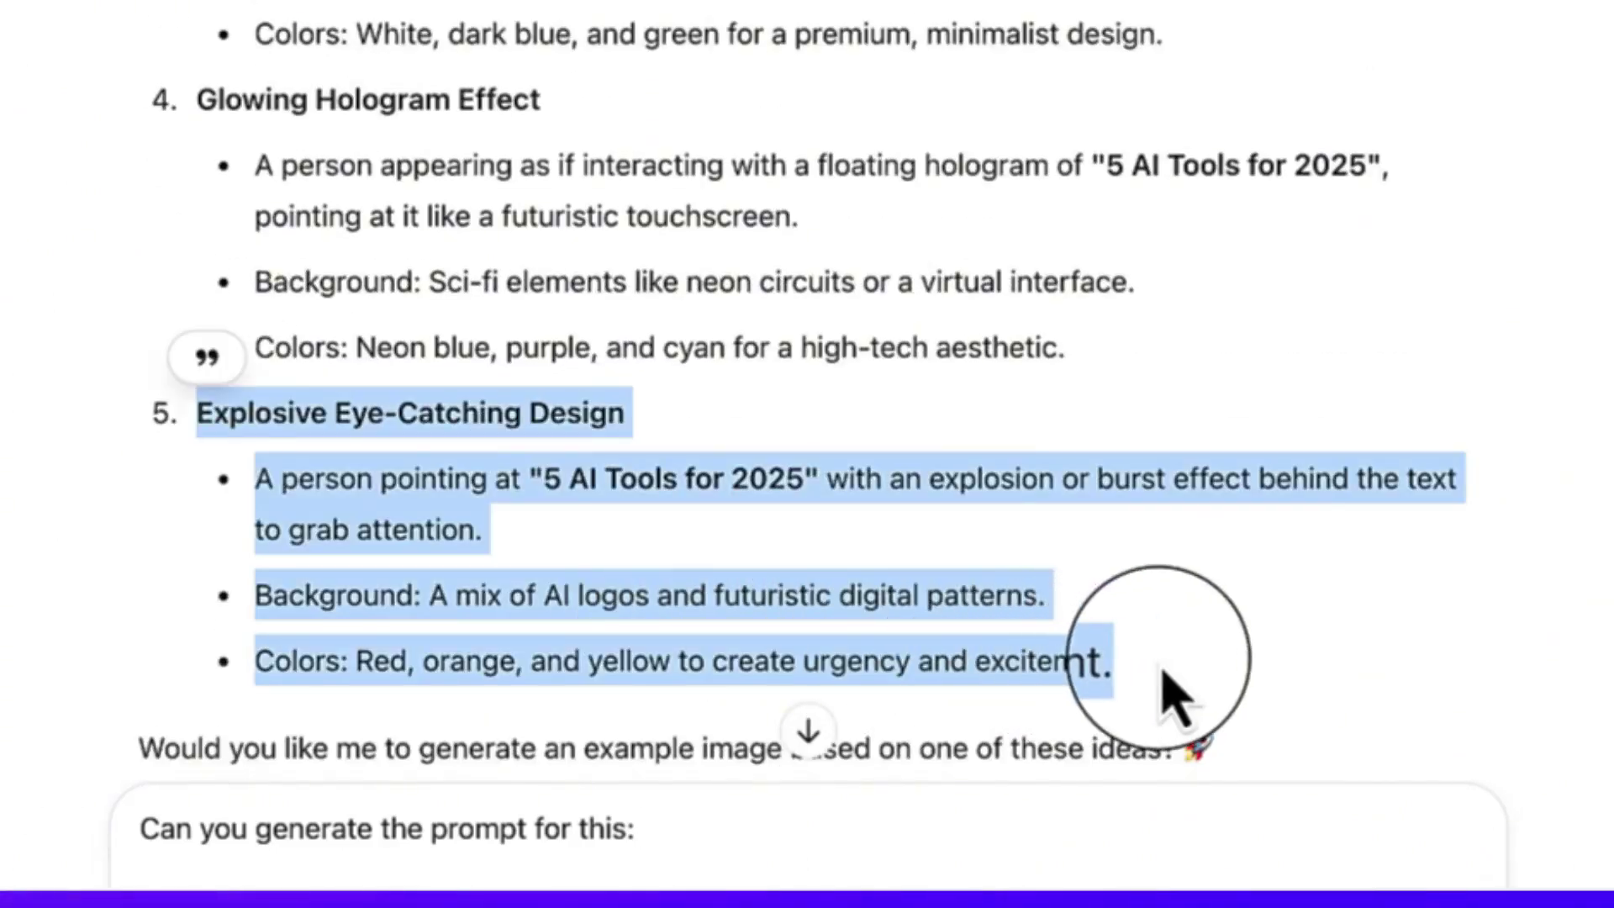
click(747, 838)
key(ctrl+v)
key(Return)
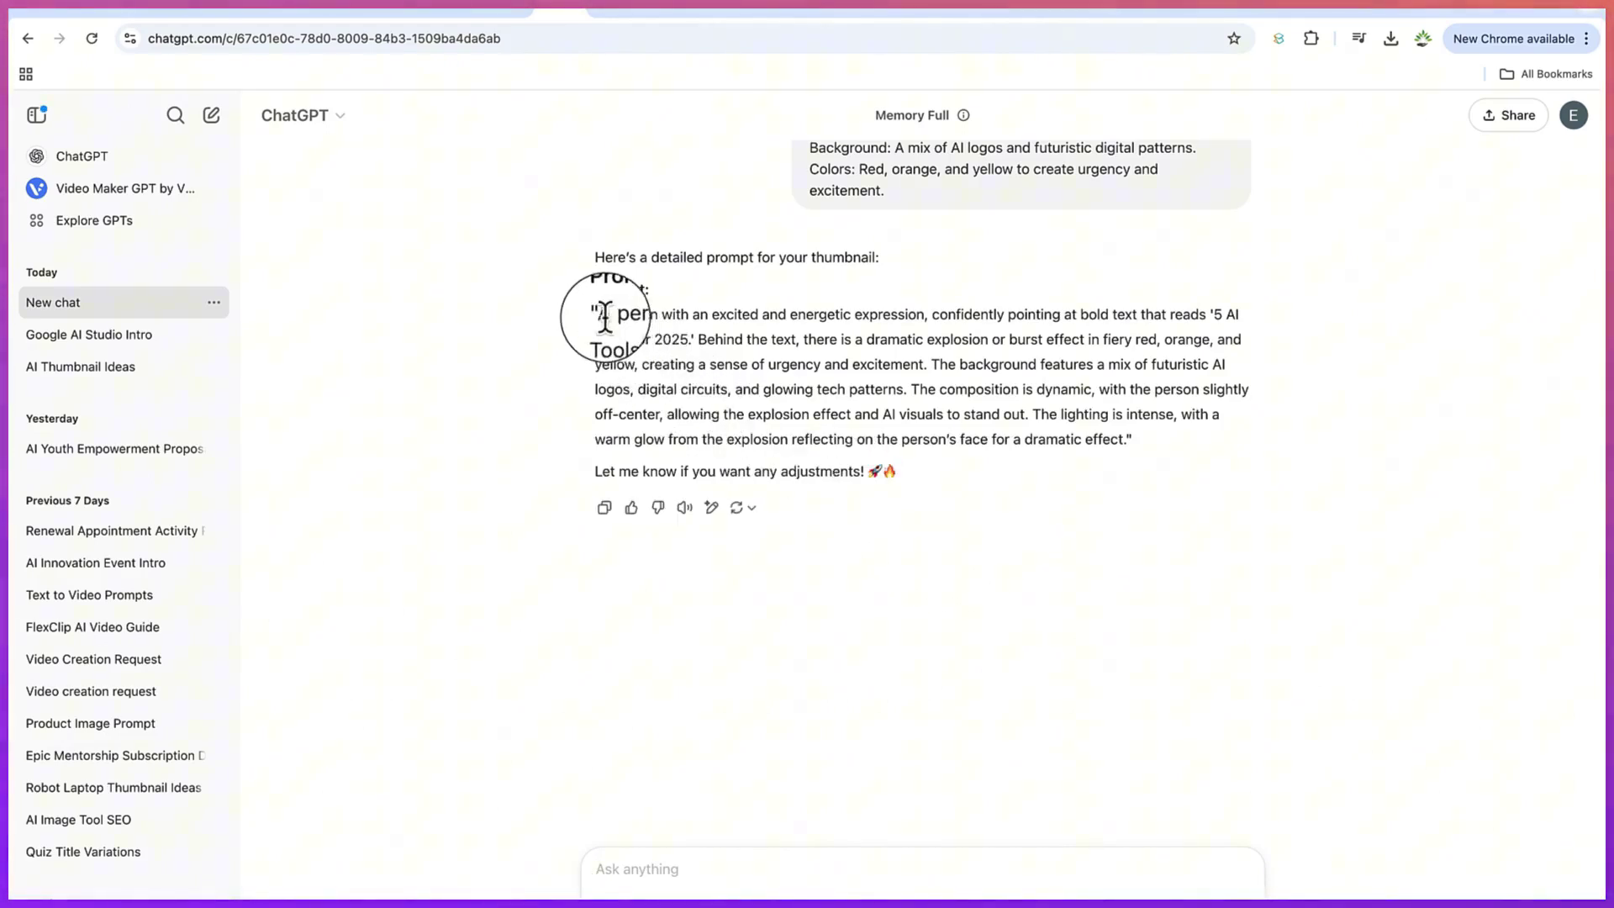
Replace Ideogram's old prompt with ChatGPT's explosive-design prompt and generate new images
drag(601, 314, 862, 467)
key(ctrl+c)
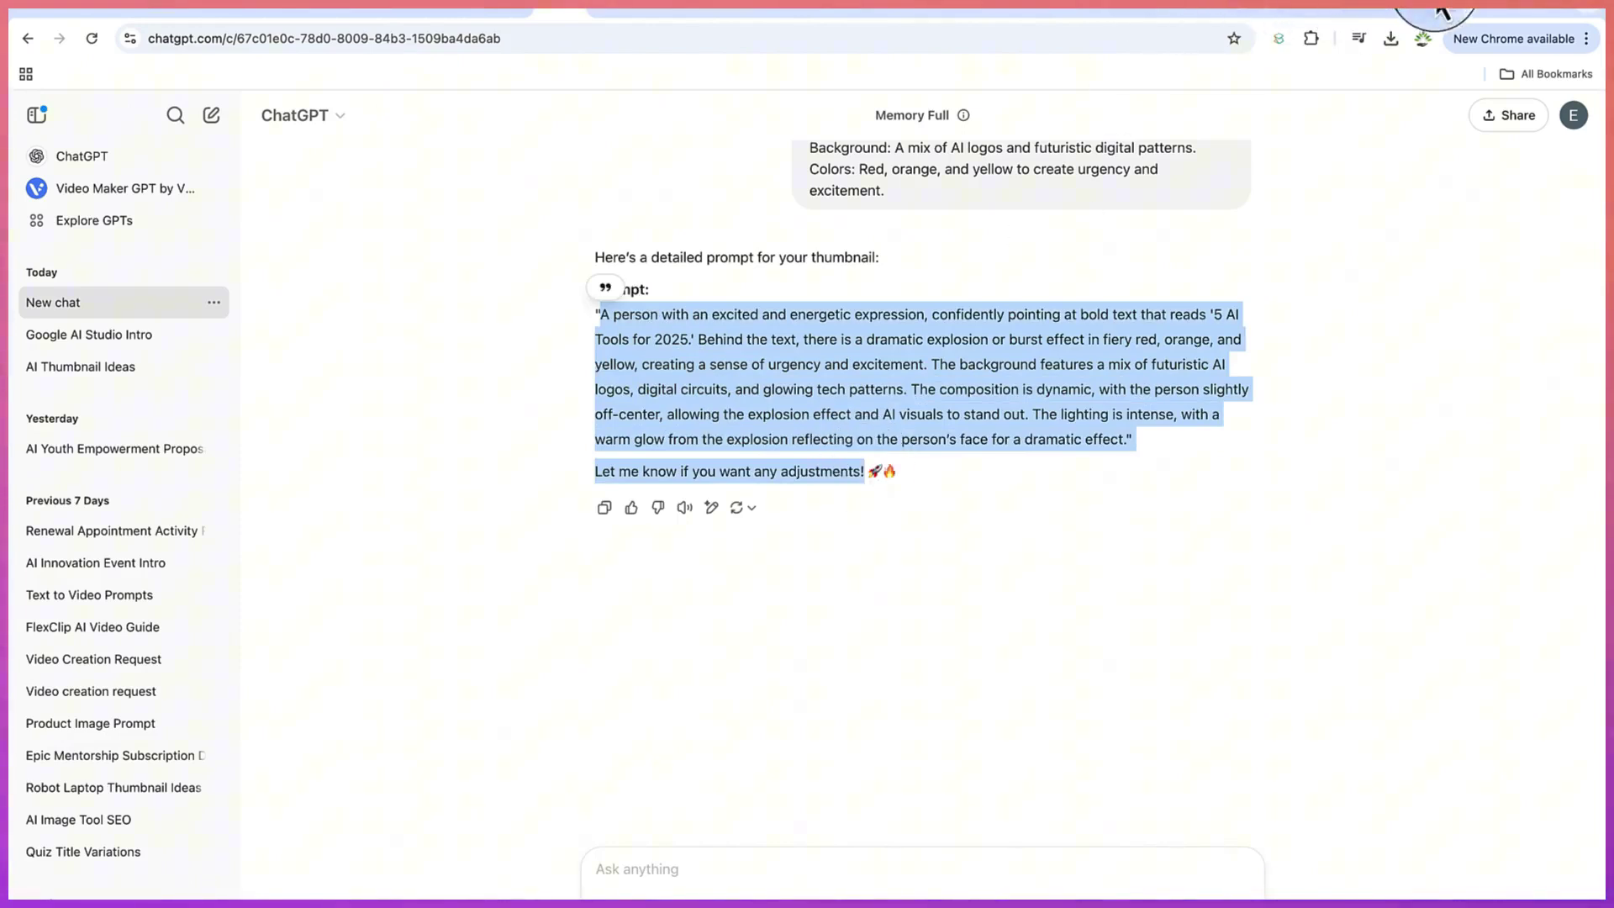
click(1444, 9)
click(1122, 129)
key(ctrl+a)
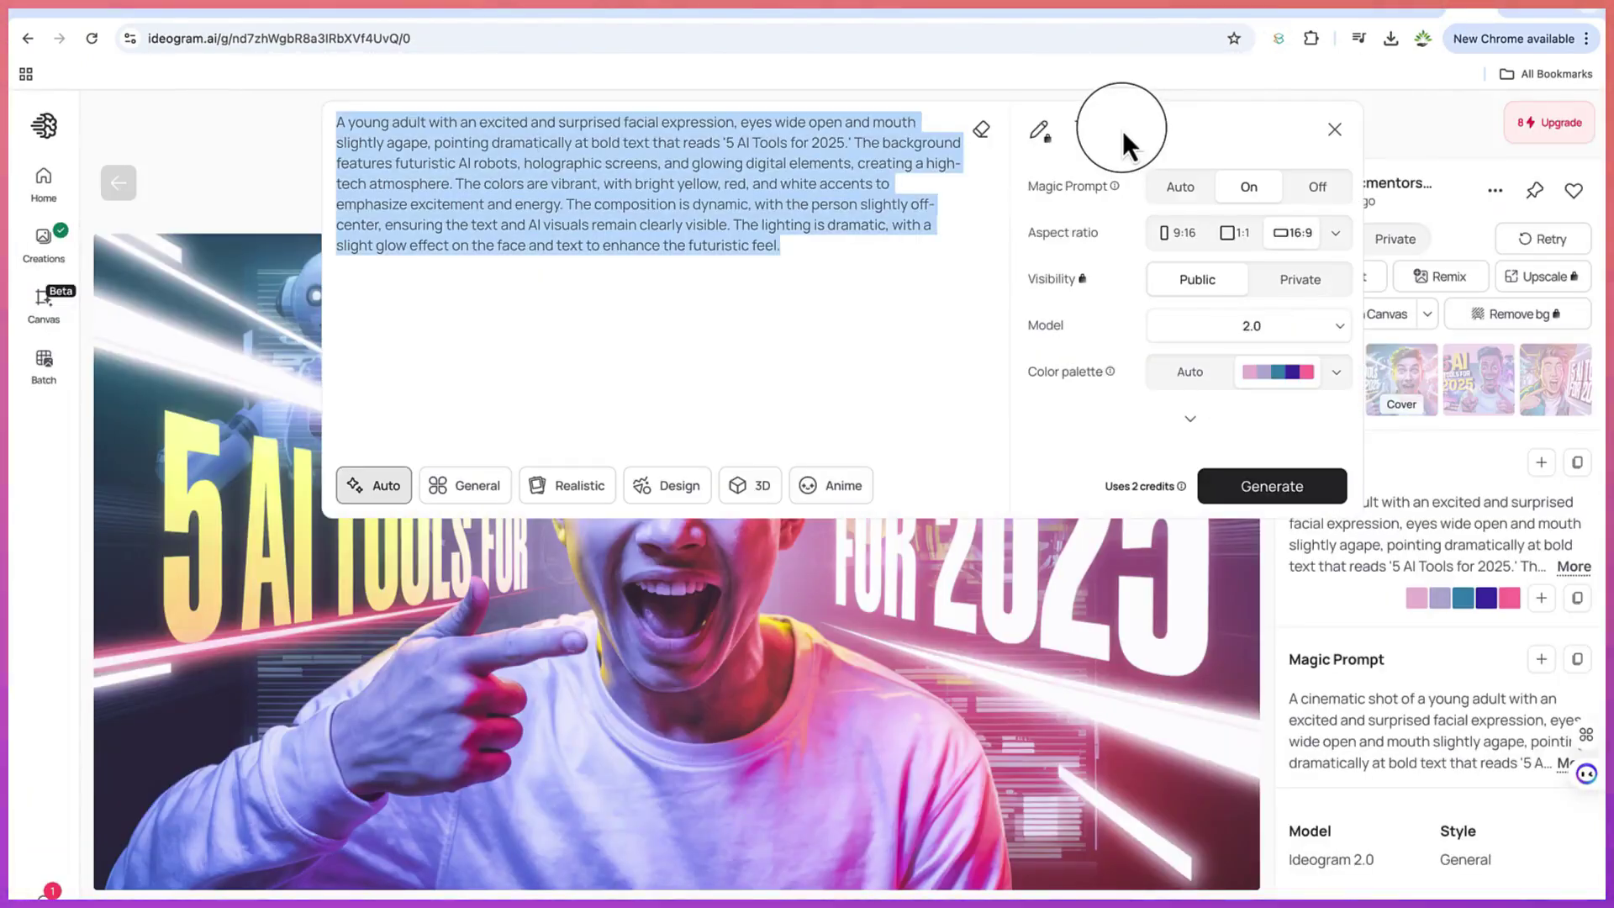
key(ctrl+v)
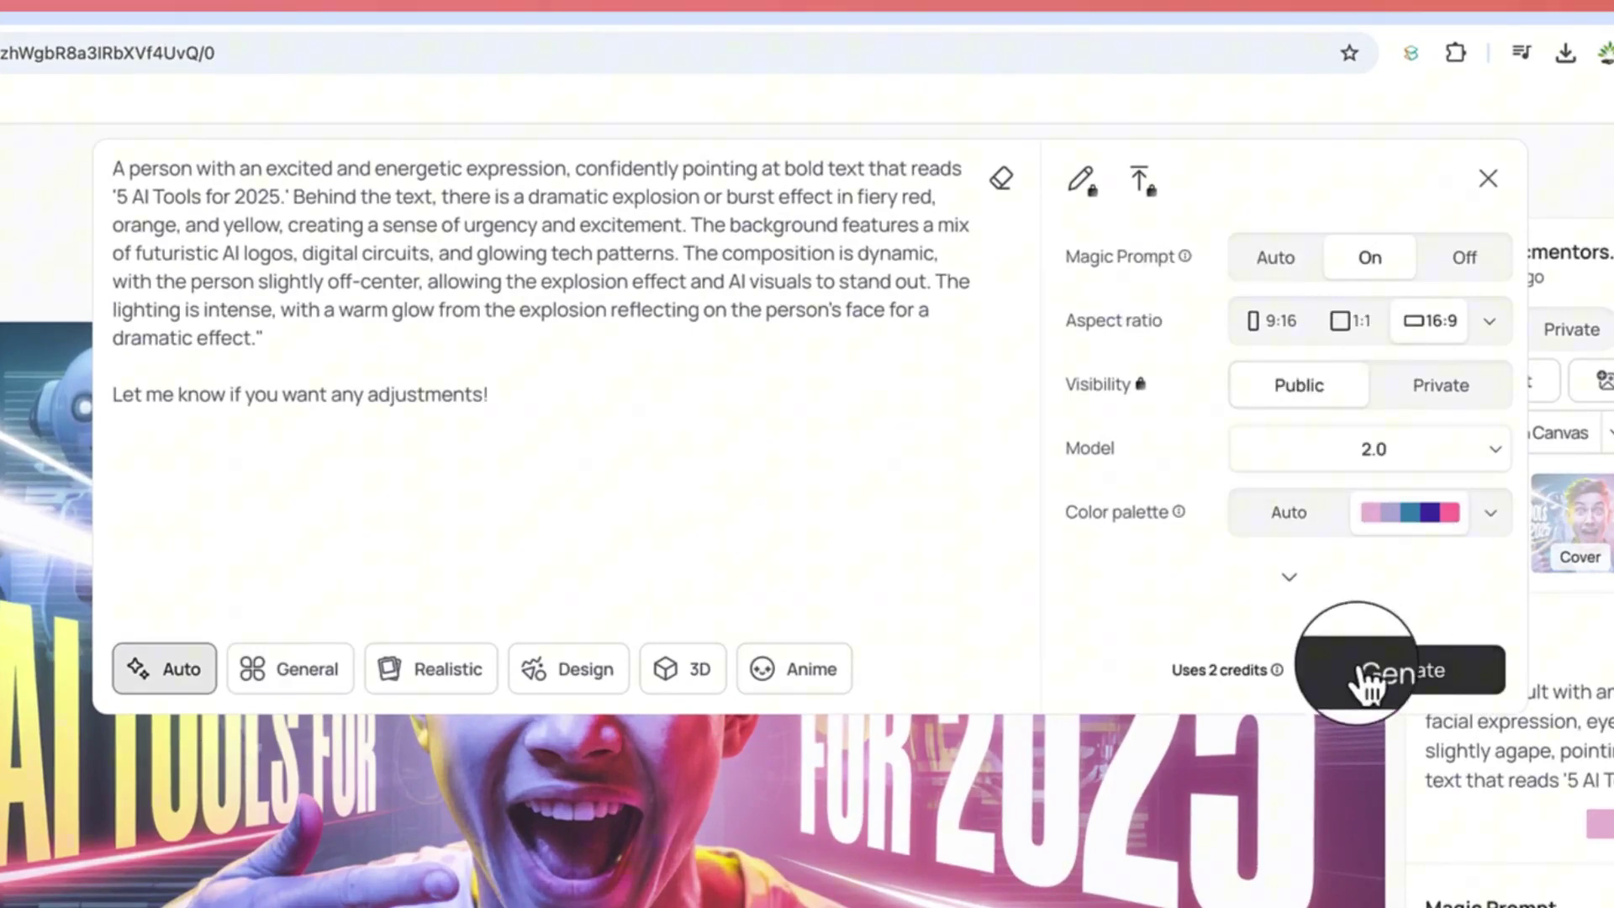
click(1366, 685)
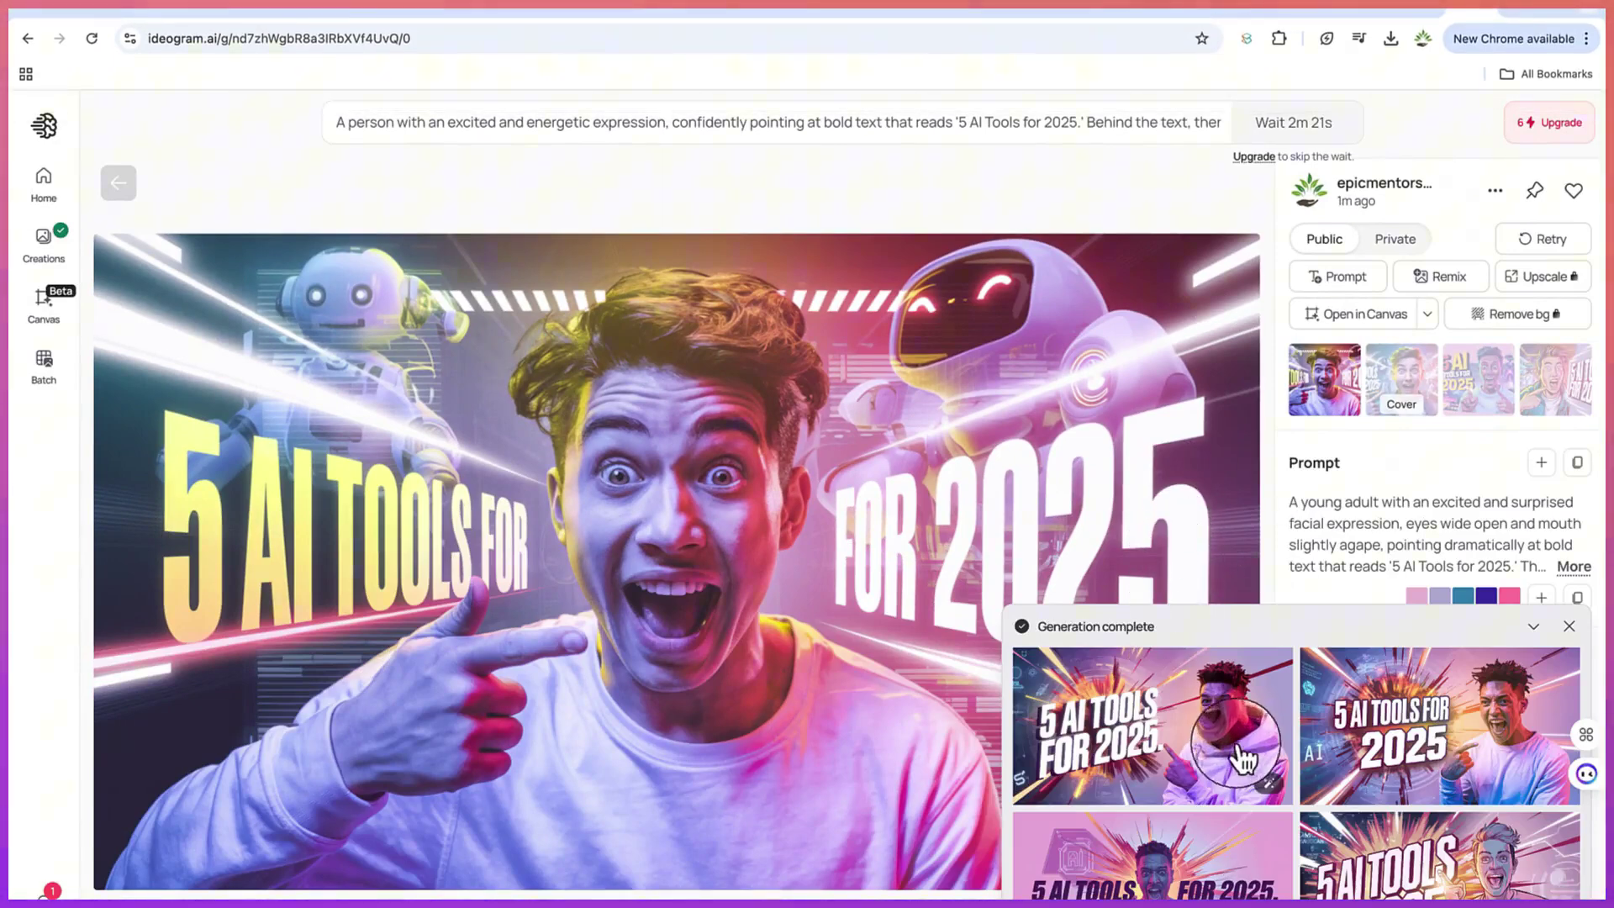
Open the first explosive thumbnail full-size and browse to another variant
click(1223, 729)
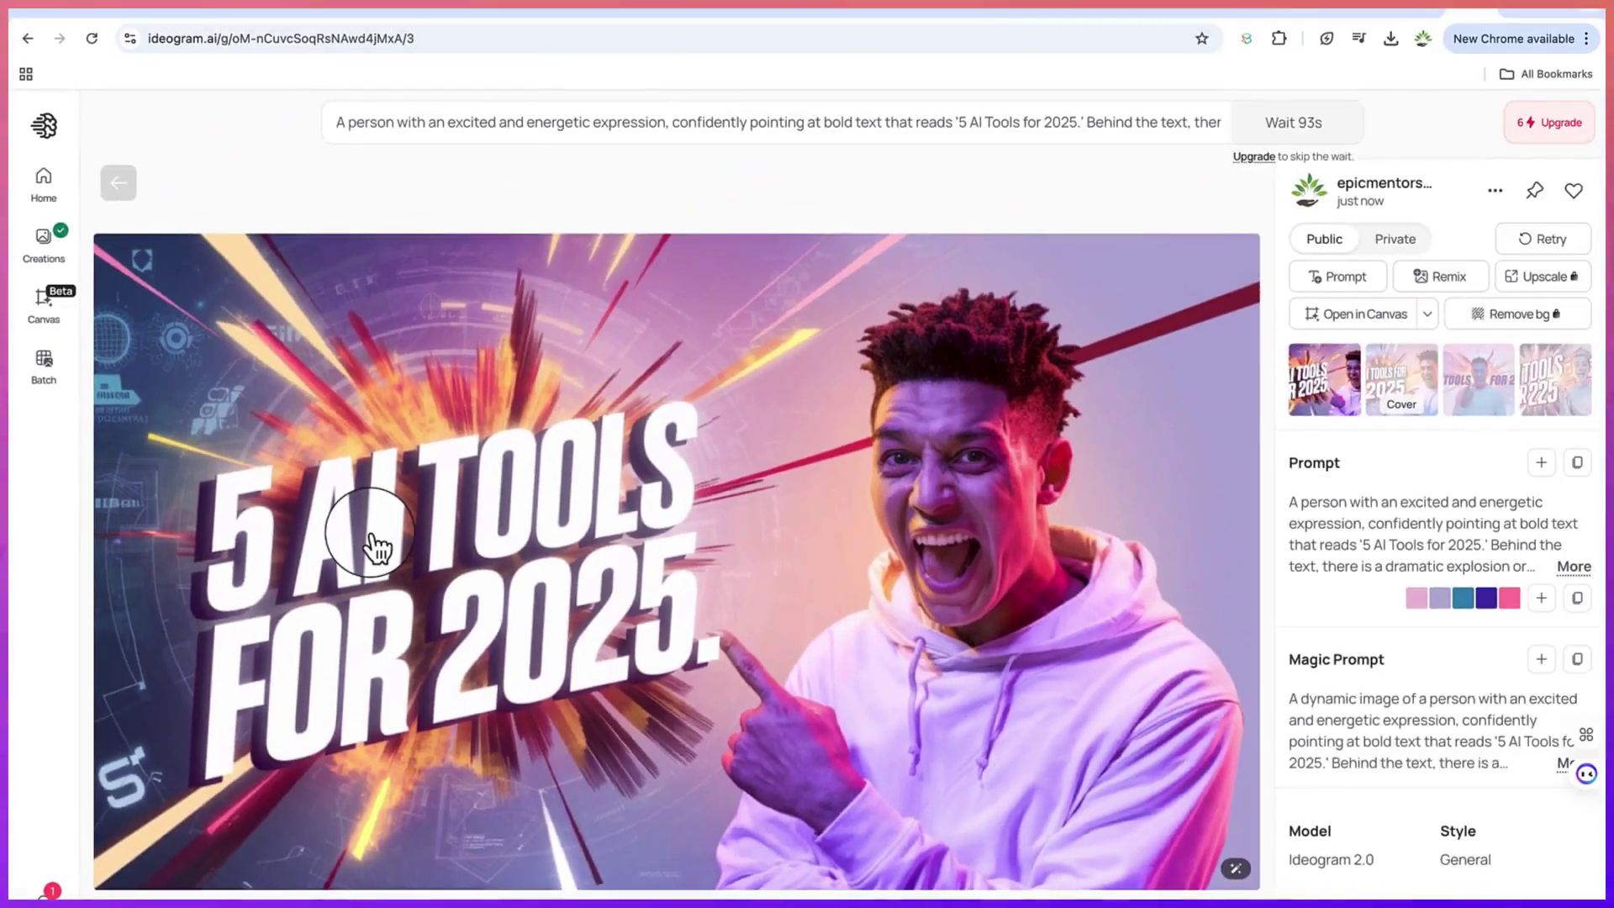
key(Right)
key(Right)
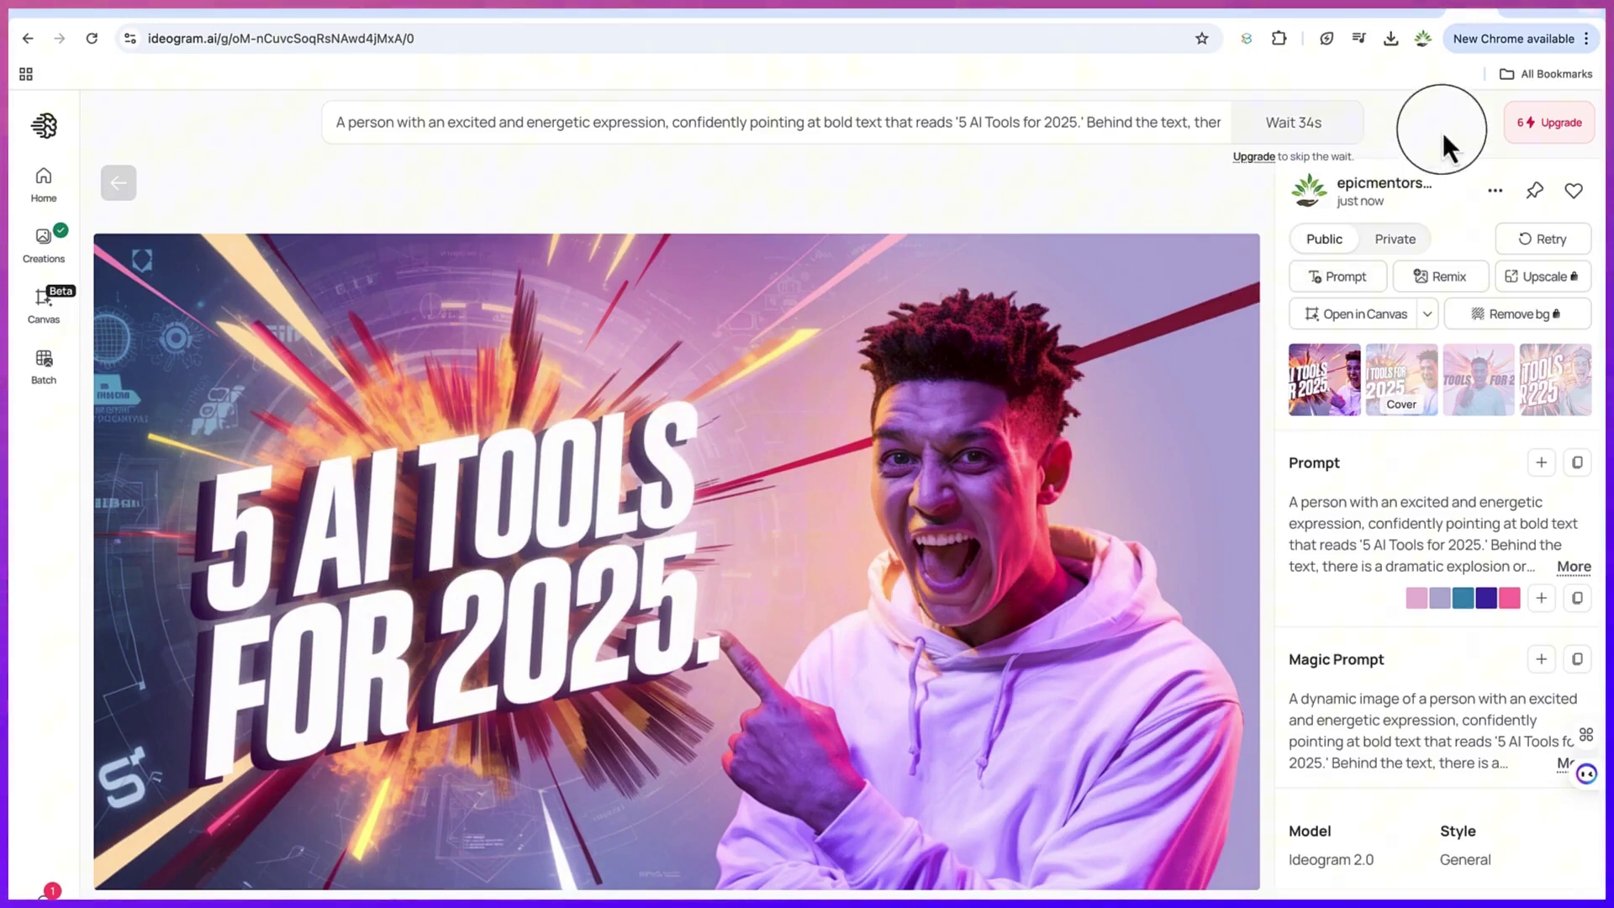
Download the explosive '5 AI Tools for 2025' image as a JPEG at 70% quality
click(1497, 194)
mouse_move(1362, 576)
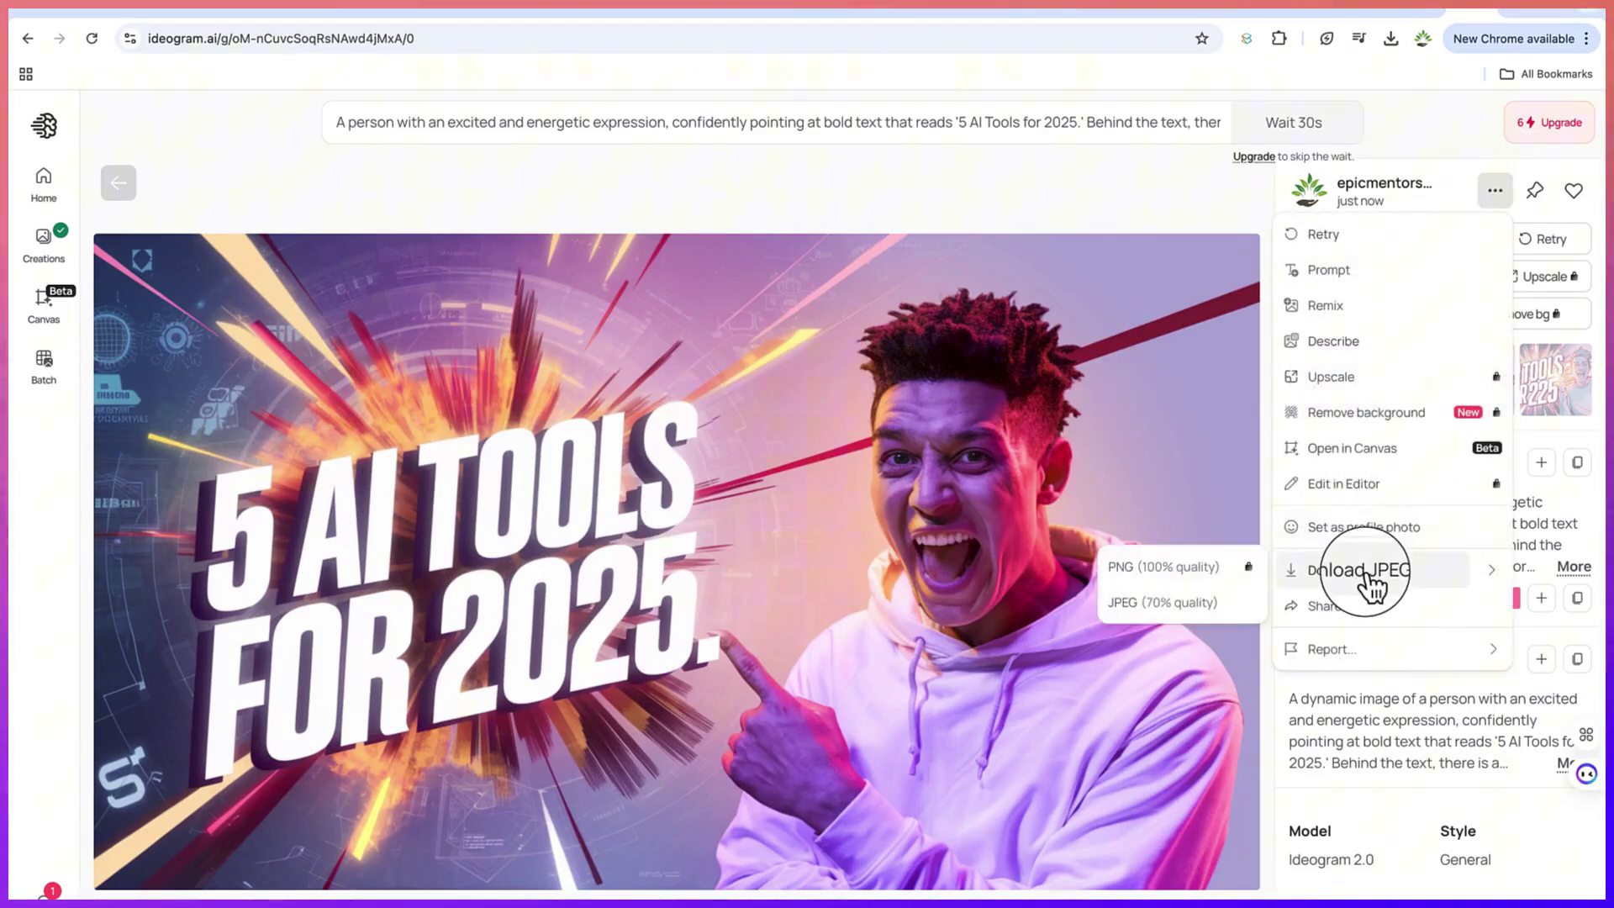
click(1164, 603)
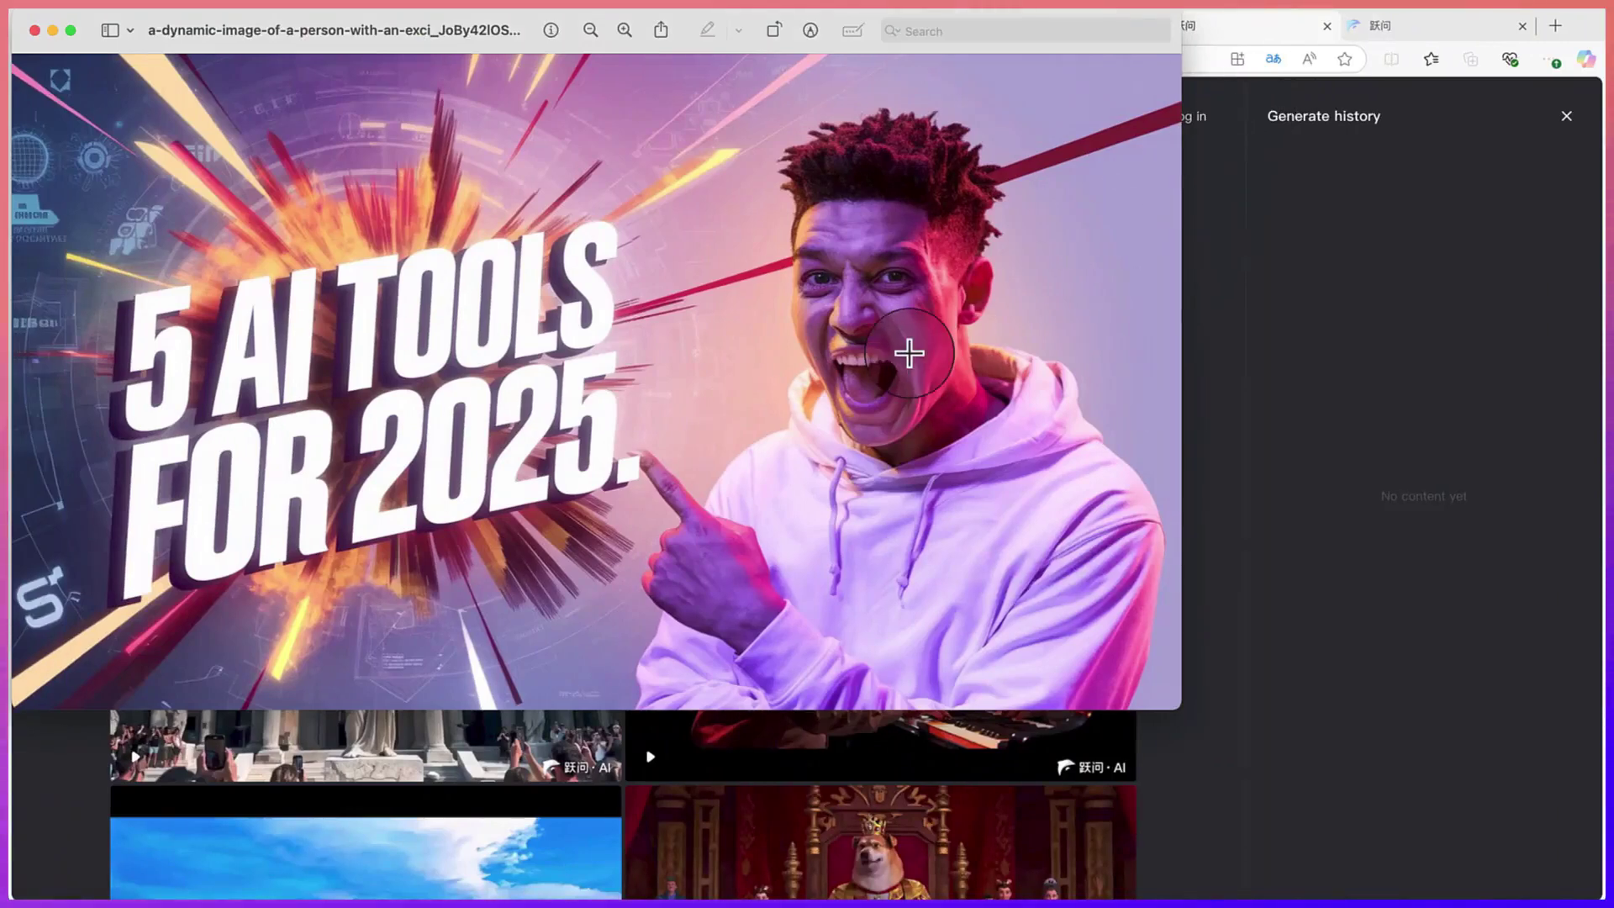
Zoom in and out on the explosive '5 AI TOOLS FOR 2025' thumbnail in Preview
scroll(402, 452, up, 3)
scroll(403, 452, up, 3)
scroll(403, 451, down, 3)
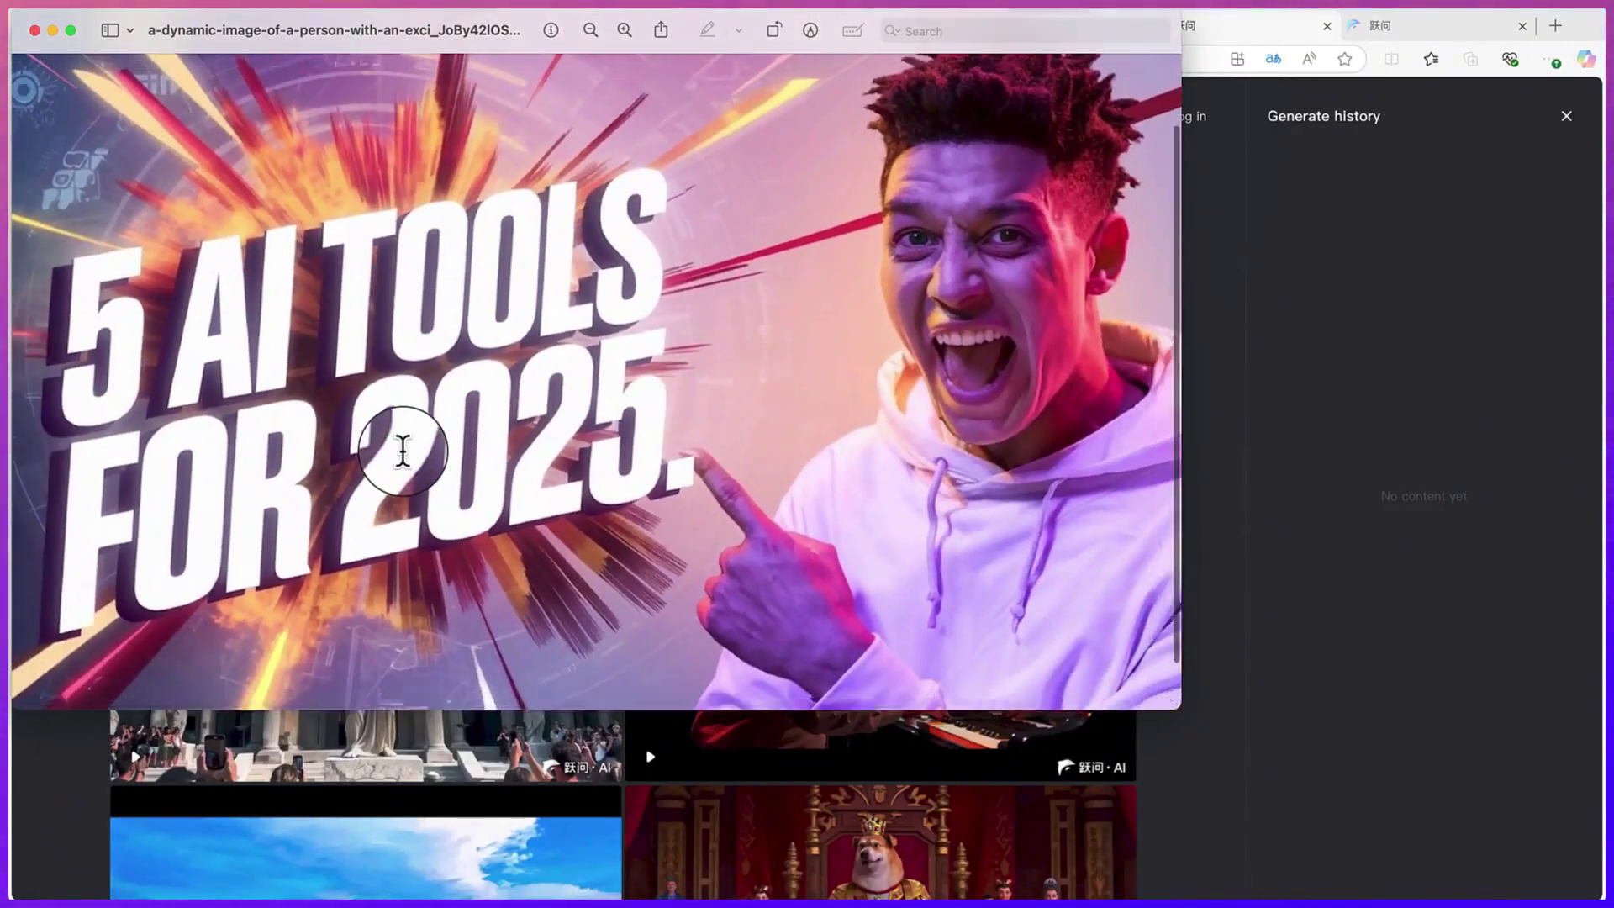